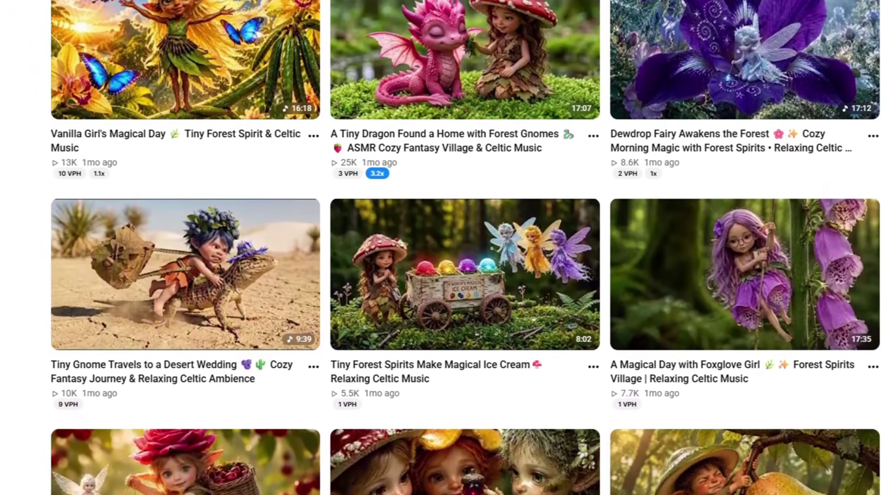
- Open the video "Tiny Gnome Travels to a Desert Wedding" from the forest spirit videos and mute it
scroll(641, 246, "down", 3)
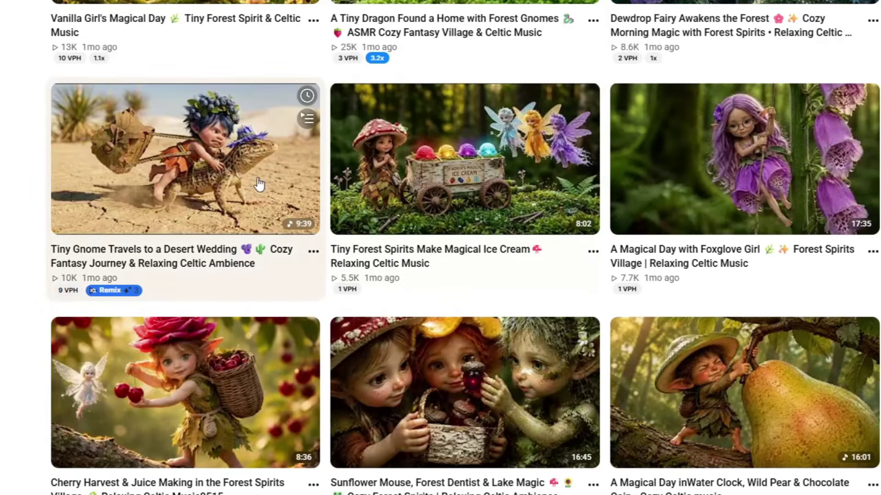
left_click(256, 187)
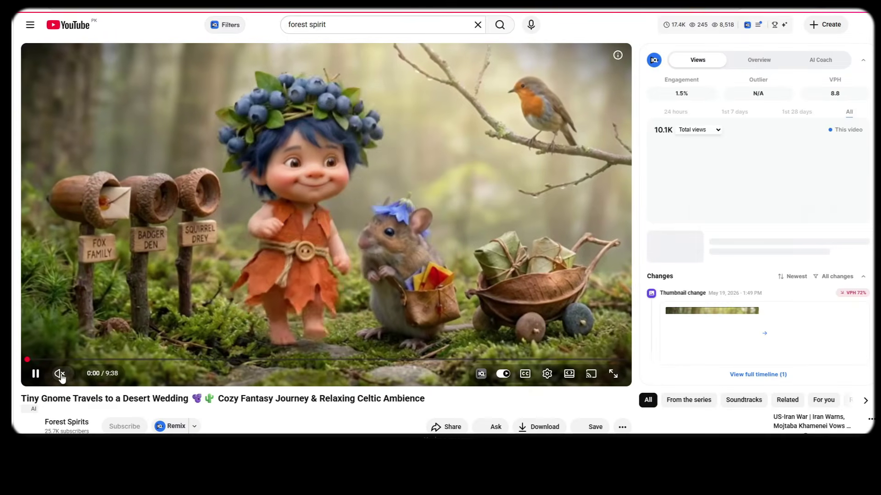
left_click(59, 374)
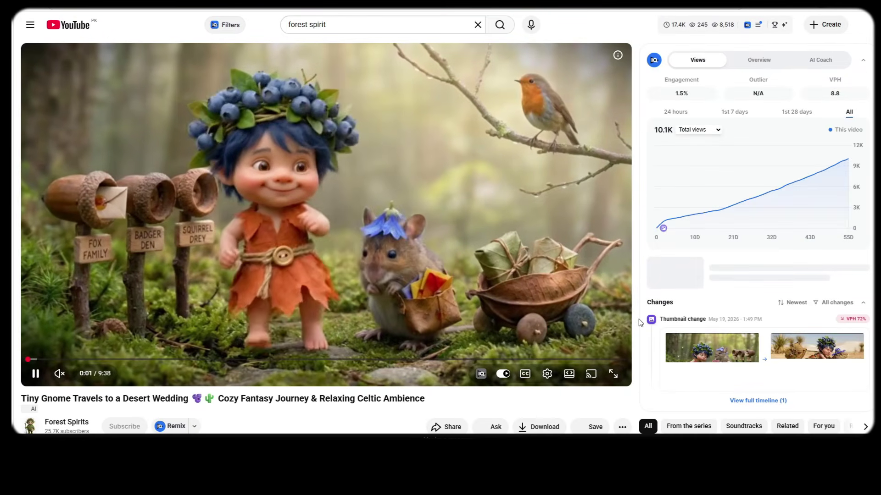
- Set the playback quality of the desert wedding video to 720p60
left_click(547, 374)
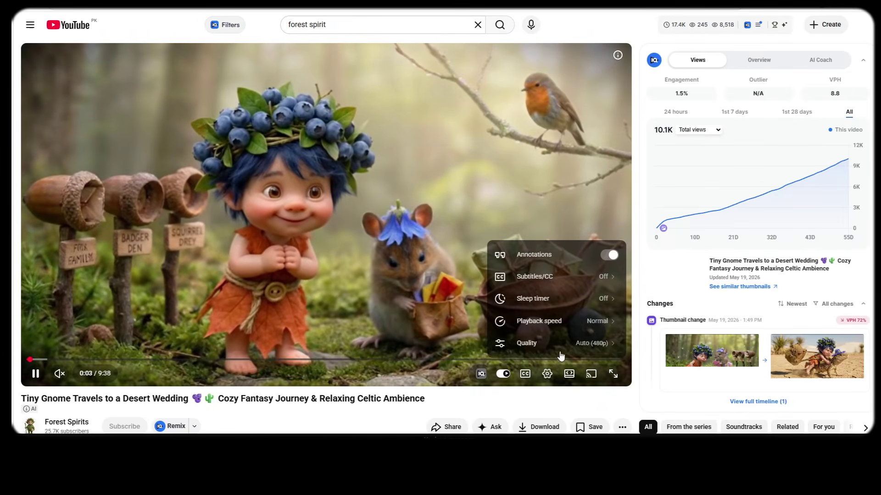
left_click(562, 344)
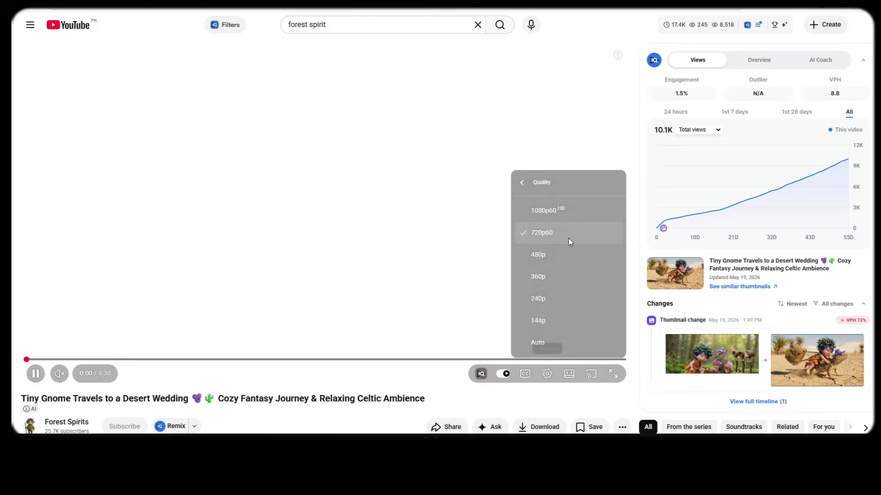
left_click(568, 238)
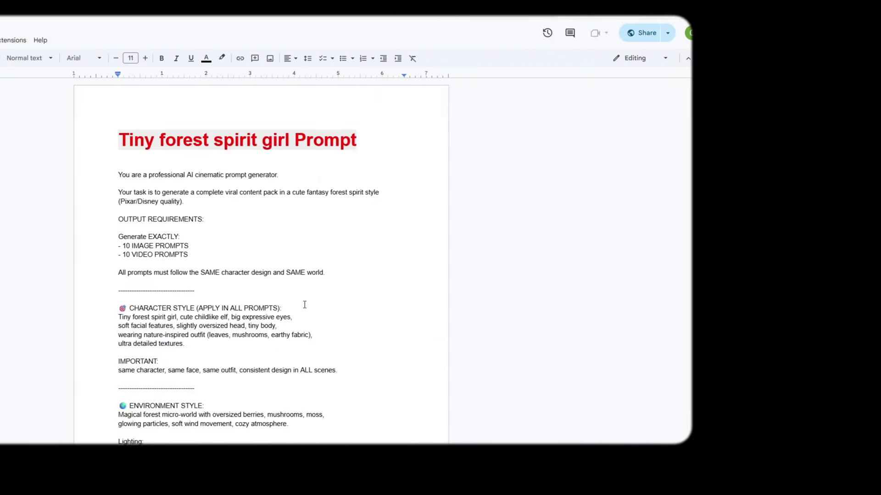
- Copy the whole "Tiny forest spirit girl Prompt" document into a new ChatGPT chat and send it
key("ctrl+a")
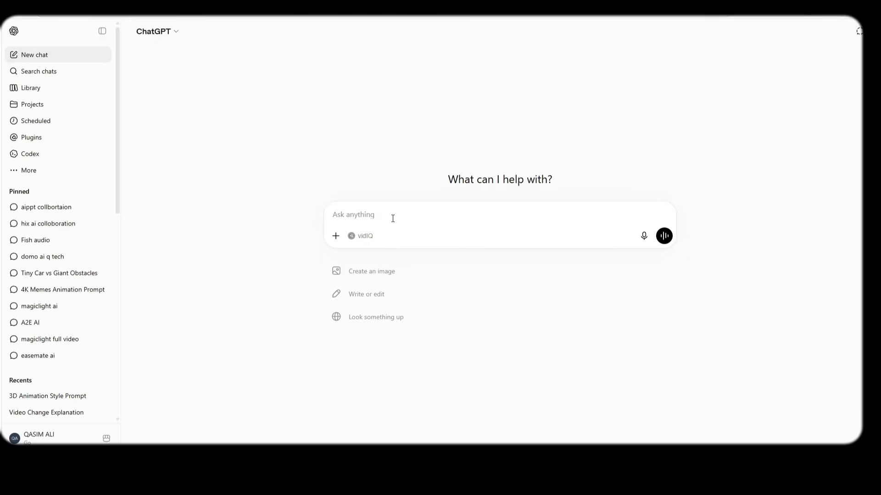
key("ctrl+v")
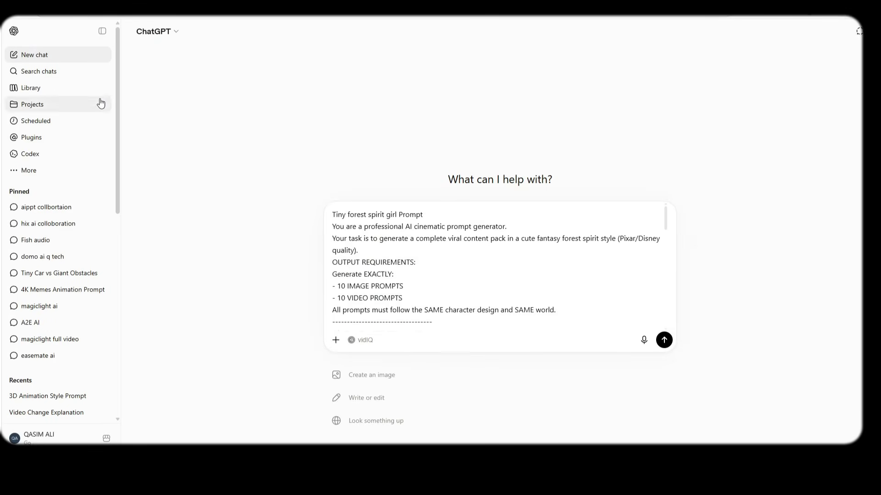
left_click(102, 30)
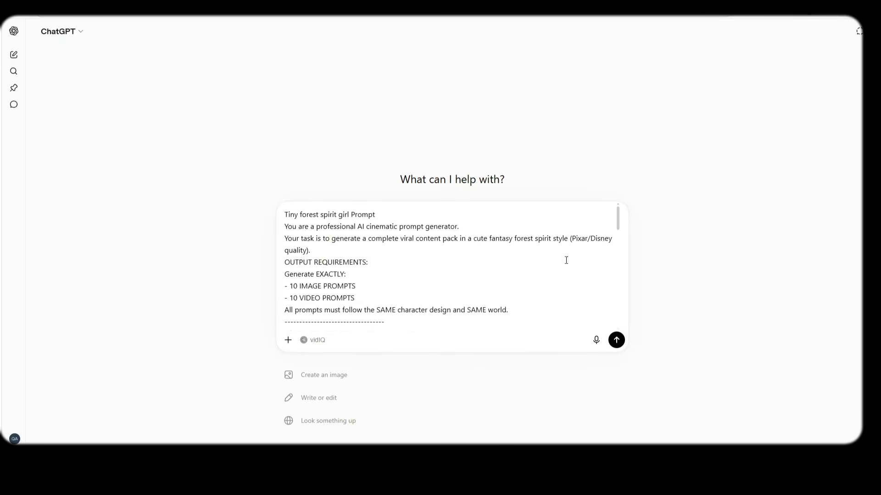
left_click(616, 340)
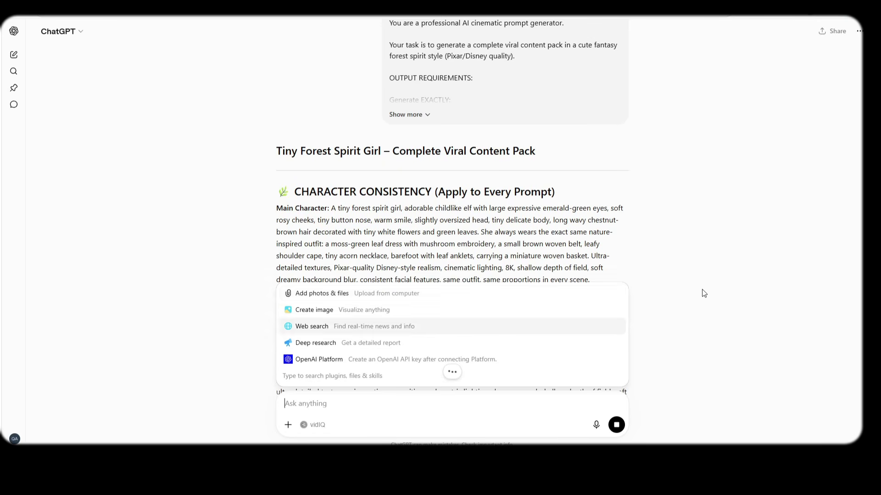
- Review the generated content pack and copy the text of image prompt 1, Berry Harvest
left_click(731, 285)
middle_click(732, 285)
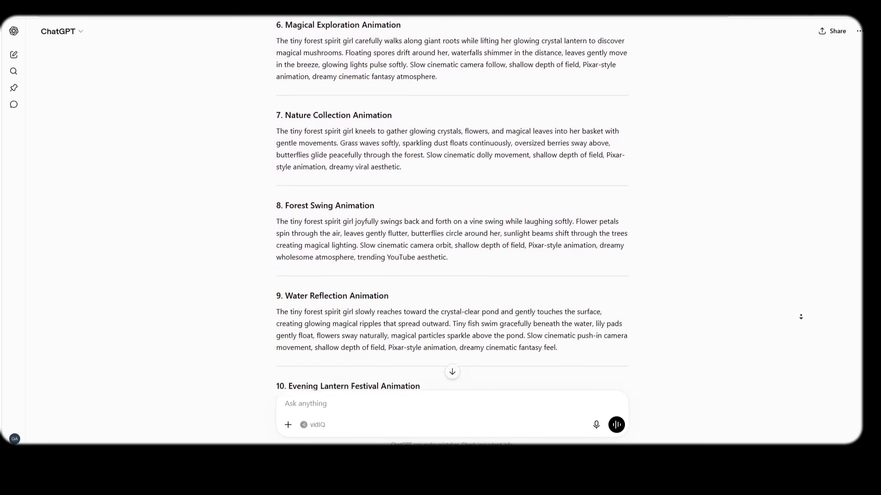
middle_click(801, 315)
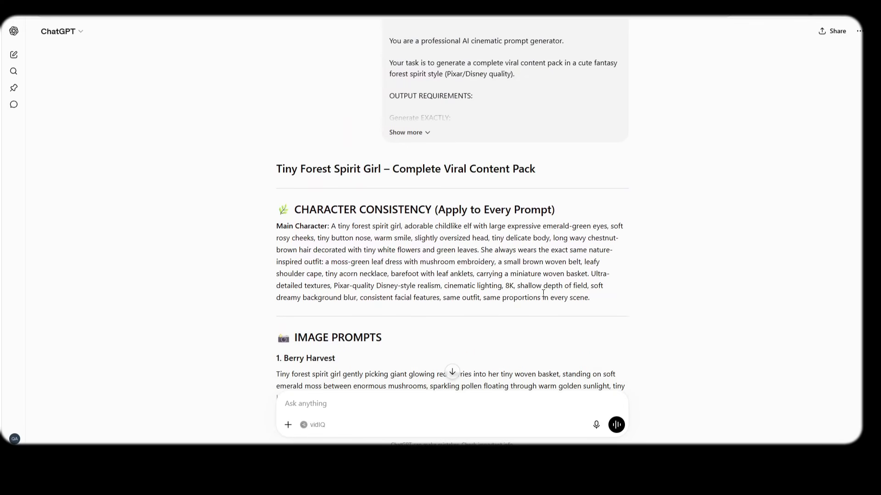
scroll(523, 289, "down", 2)
triple_click(350, 305)
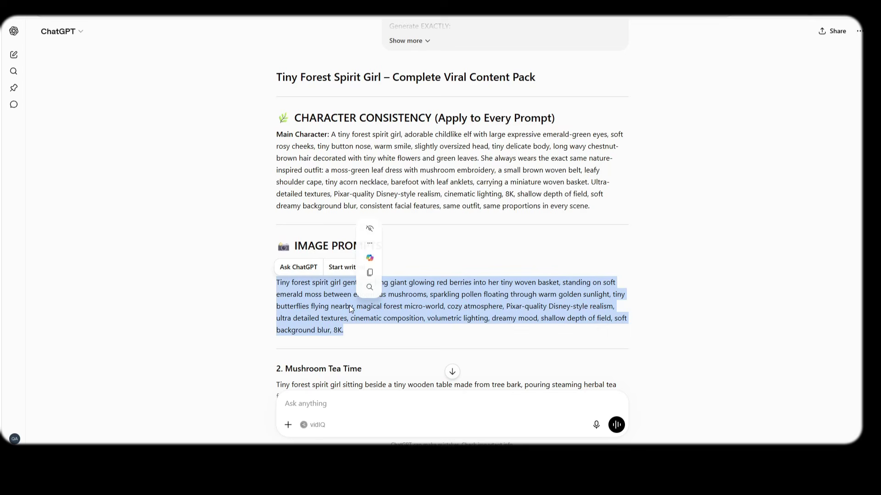
right_click(349, 304)
left_click(408, 127)
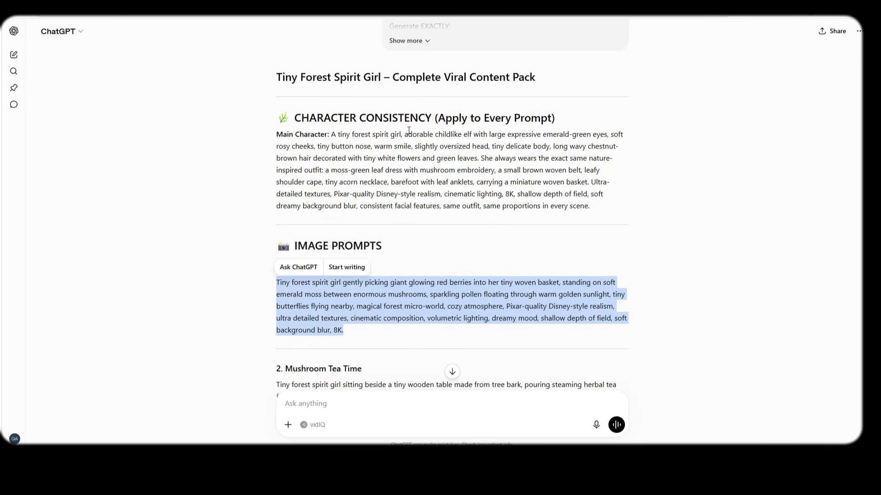
- Switch to Manus, paste the Berry Harvest prompt as a new task, collapse the sidebar and send the task
left_click(390, 14)
right_click(410, 188)
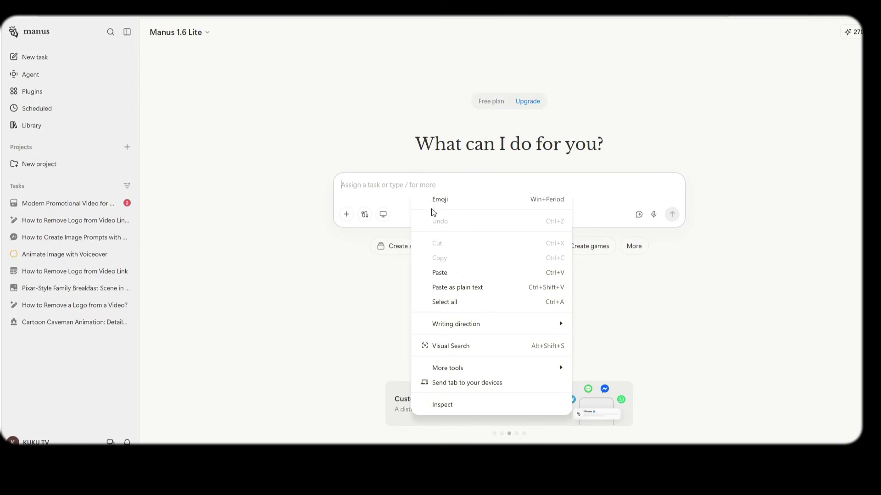
left_click(437, 273)
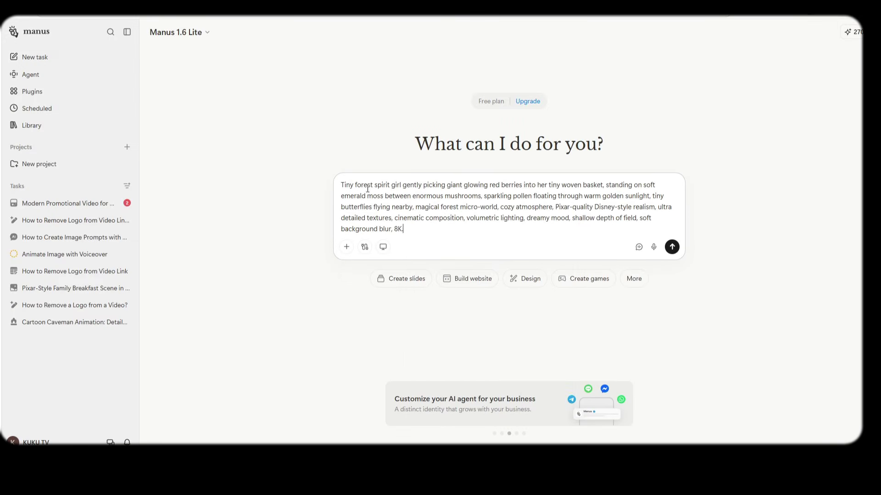
left_click(127, 32)
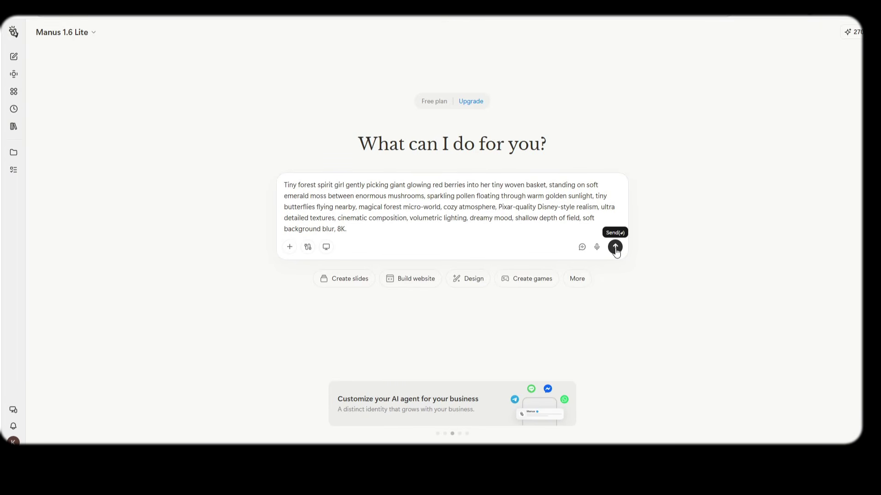
left_click(615, 248)
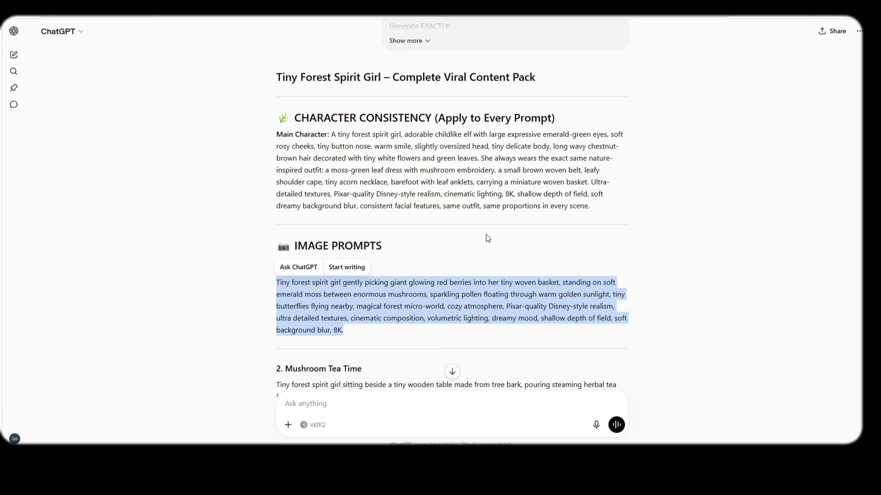
- Copy image prompt 2, Mushroom Tea Time, from ChatGPT and send it in the Manus task
scroll(452, 246, "down", 4)
triple_click(381, 213)
right_click(381, 214)
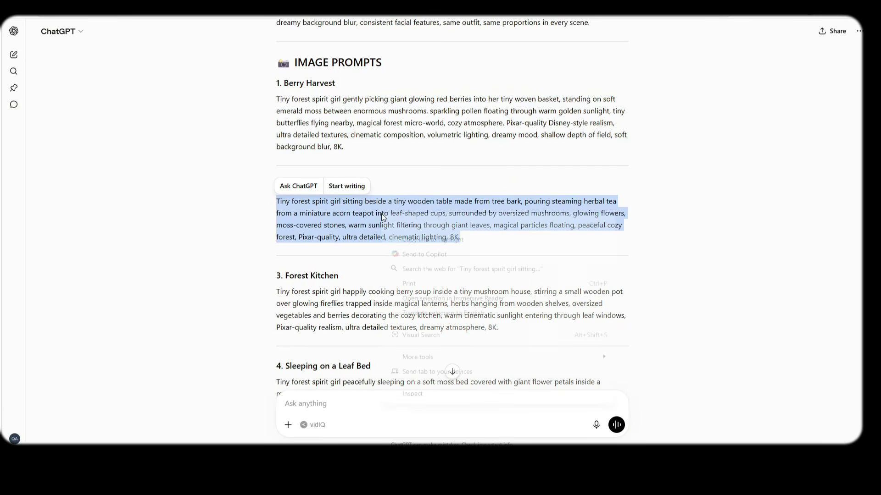
left_click(404, 222)
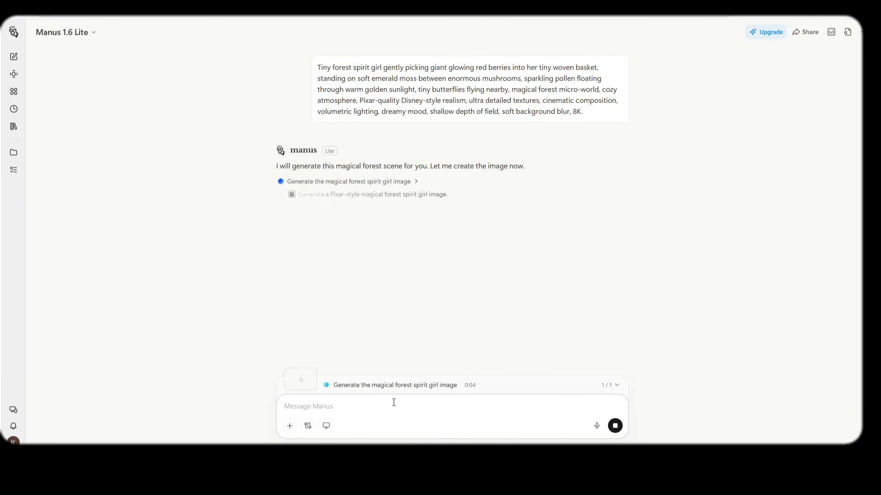
right_click(393, 402)
left_click(422, 259)
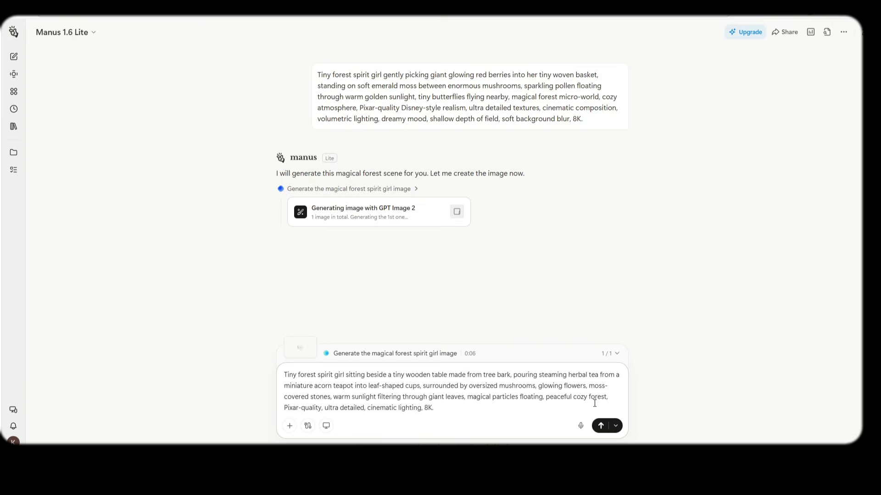
left_click(599, 426)
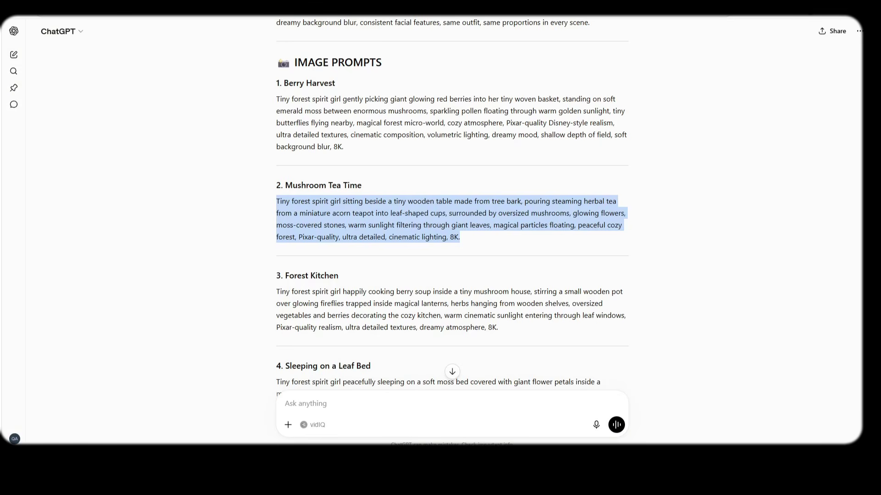
- Copy image prompt 3, Forest Kitchen, from ChatGPT and send it in the Manus task
scroll(347, 210, "down", 2)
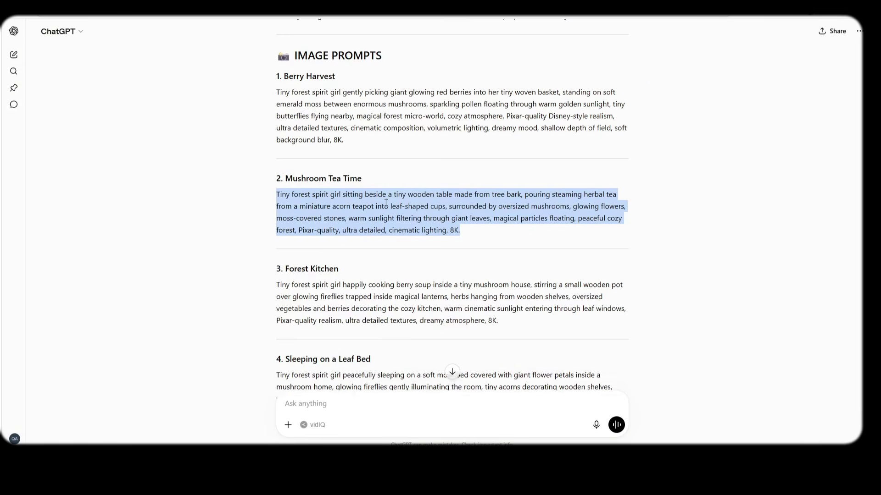
triple_click(347, 209)
right_click(347, 210)
left_click(370, 220)
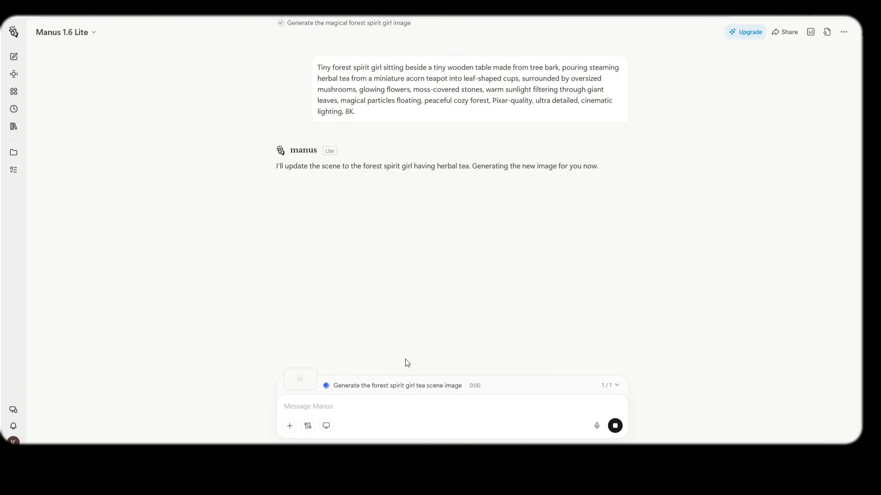
right_click(394, 409)
left_click(421, 263)
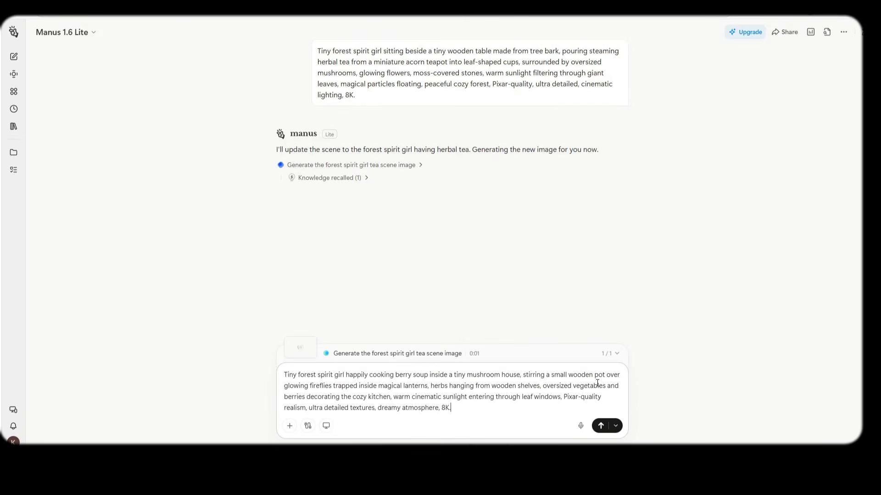
left_click(600, 425)
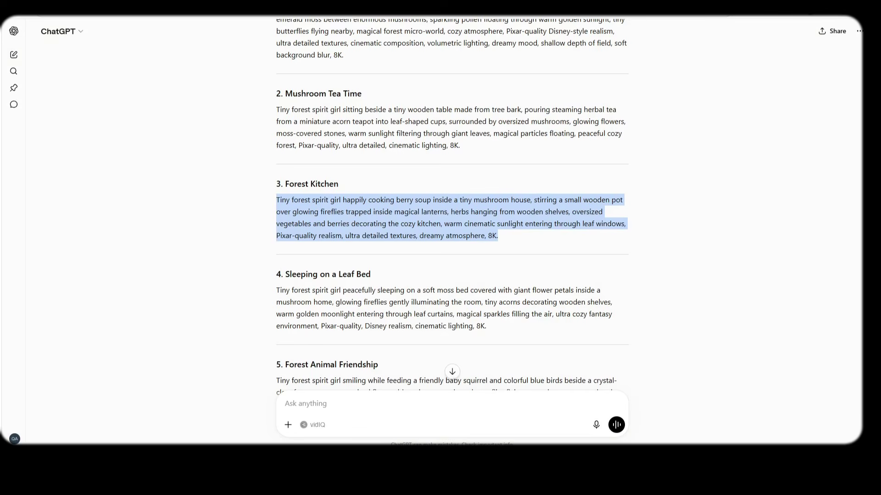
- Copy image prompt 4, Sleeping on a Leaf Bed, from ChatGPT and send it in the Manus task
scroll(360, 202, "down", 2)
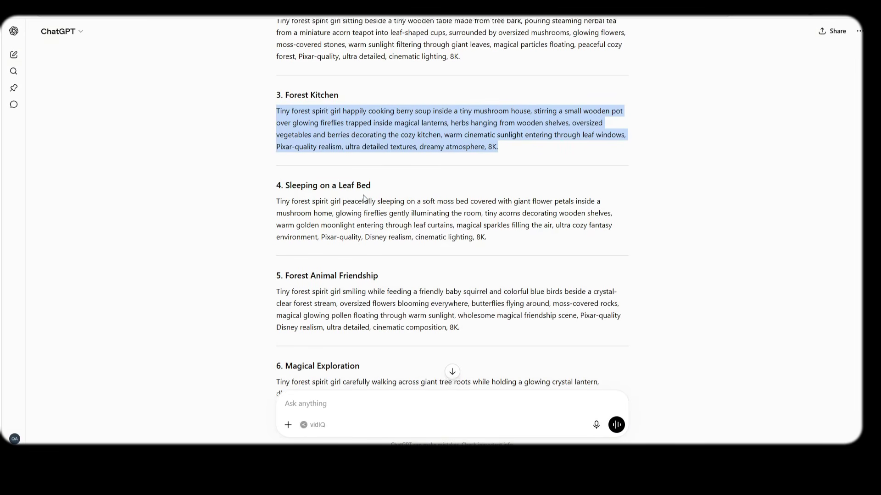
triple_click(346, 211)
right_click(346, 211)
left_click(368, 215)
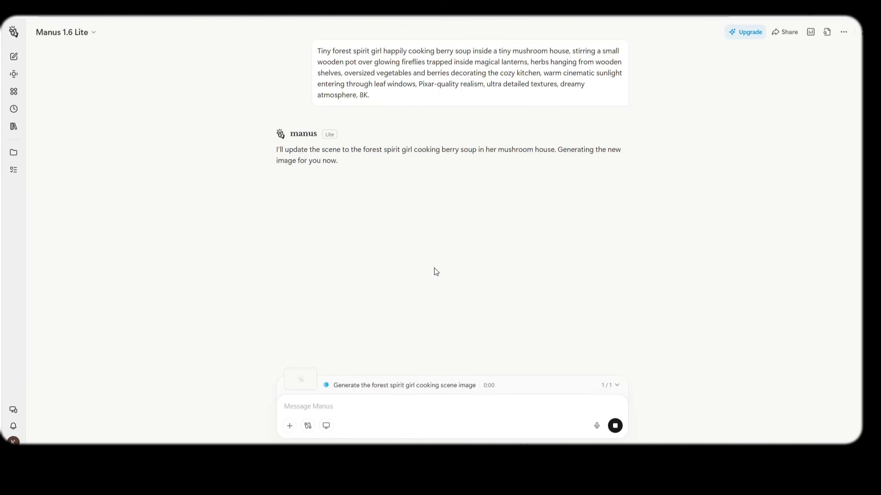
right_click(398, 410)
left_click(436, 267)
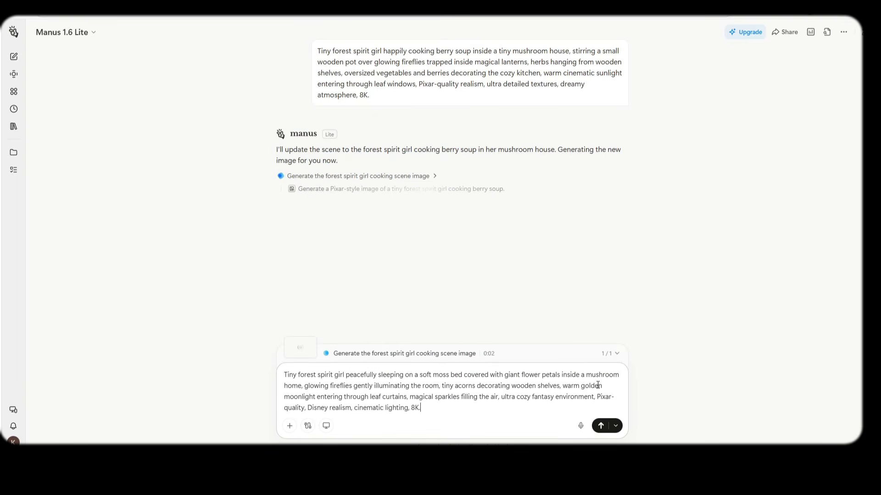
left_click(614, 426)
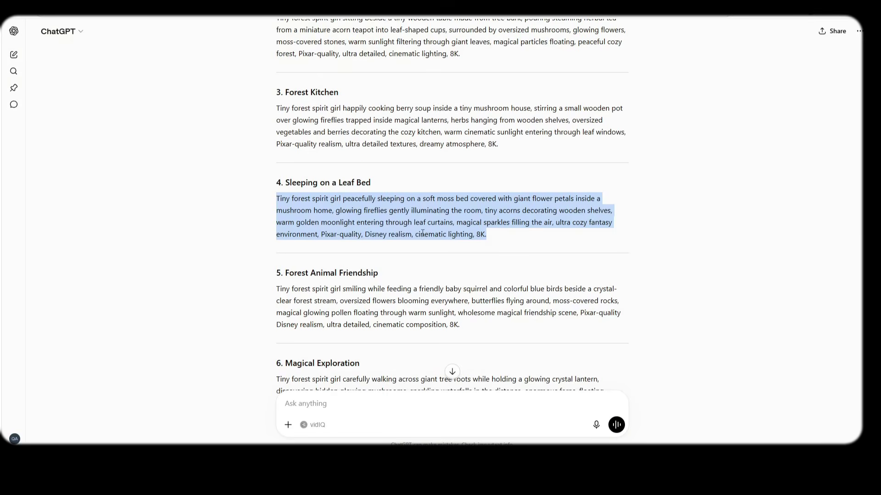
- Copy image prompt 5, Forest Animal Friendship, from ChatGPT, send it in the Manus task, and close the browser's developer tools
scroll(366, 214, "down", 2)
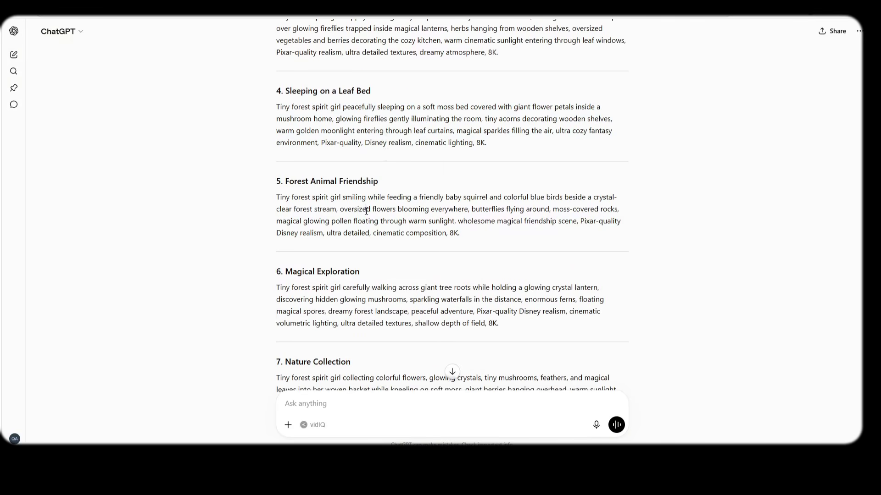
triple_click(365, 210)
right_click(366, 211)
left_click(388, 214)
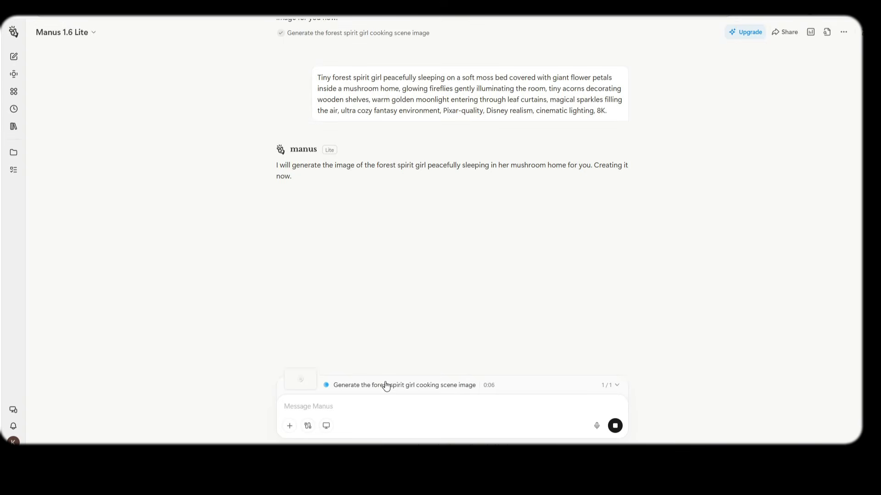
right_click(373, 413)
left_click(372, 402)
right_click(372, 402)
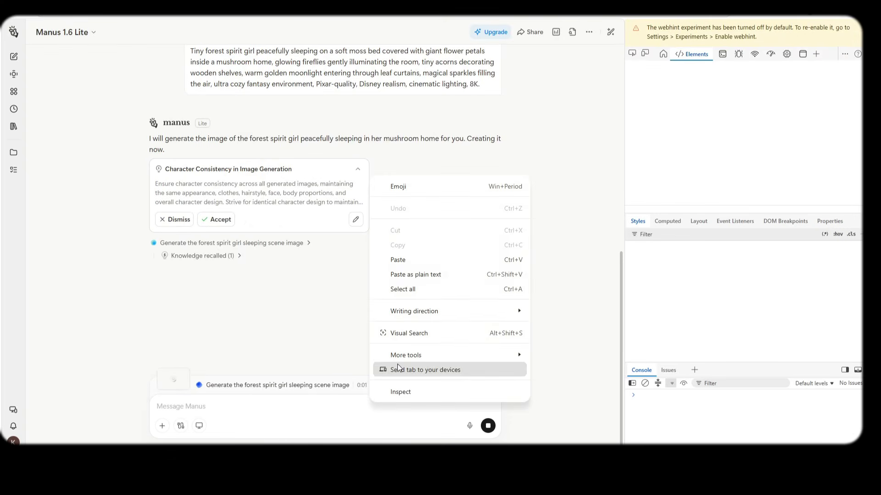
left_click(401, 258)
left_click(474, 426)
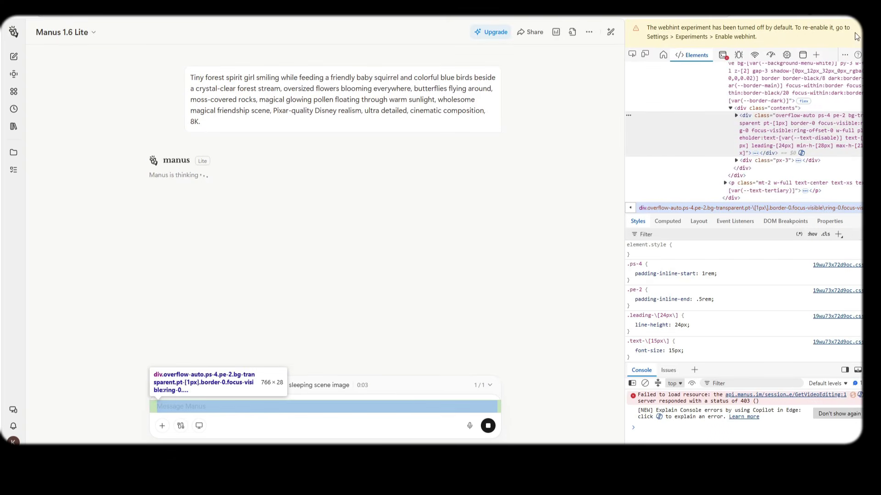
left_click(860, 55)
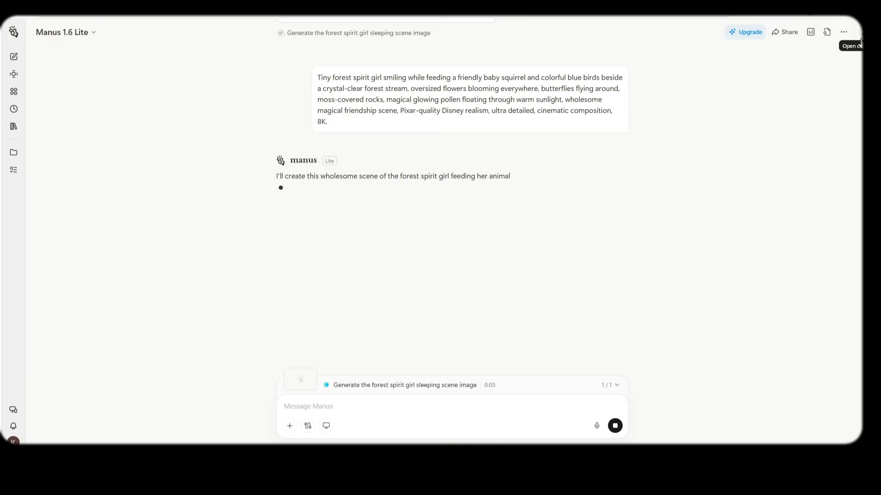
- Accept the Character Consistency in Image Generation knowledge suggestion under the animal-feeding prompt in the Manus task
left_click(359, 258)
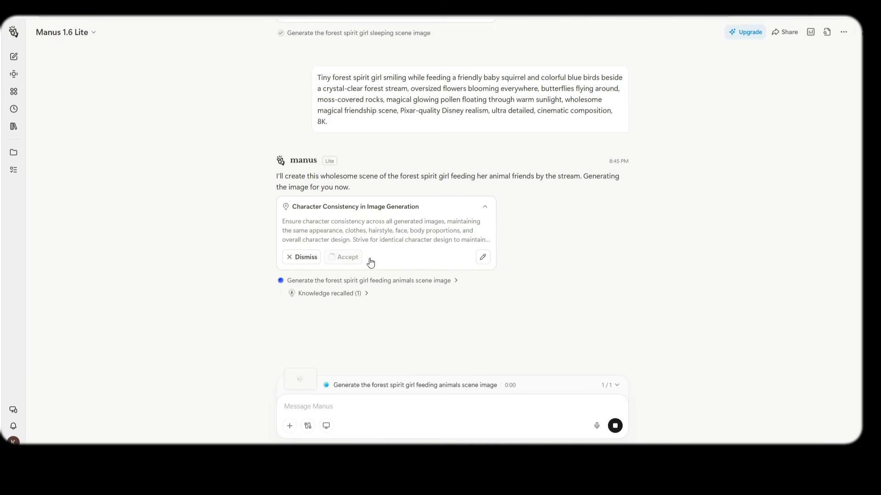
scroll(408, 227, "up", 8)
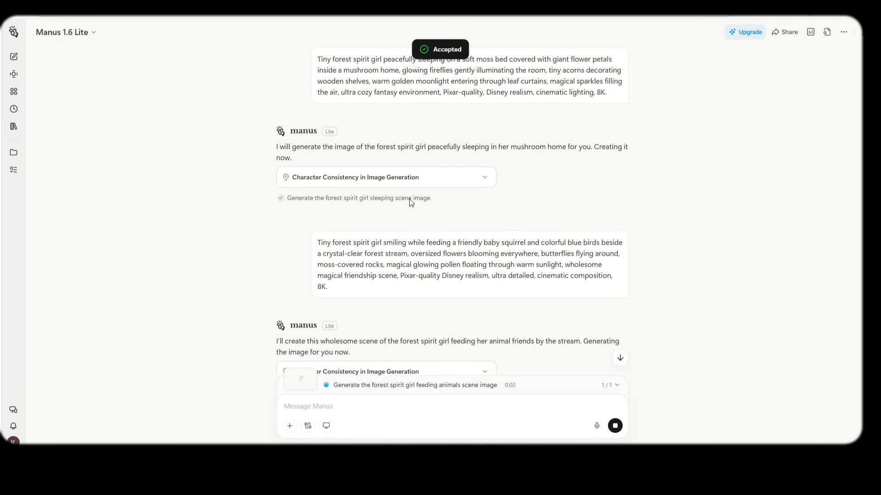
scroll(425, 204, "down", 4)
scroll(425, 204, "down", 4)
- Copy image prompt 6, Magical Exploration, from ChatGPT and send it in the Manus task
key("ctrl+Tab")
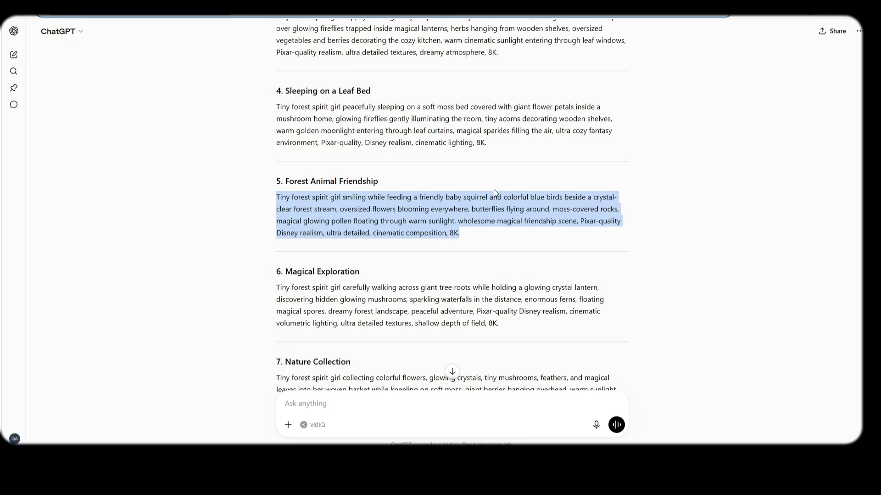
scroll(493, 191, "down", 3)
triple_click(358, 173)
left_click(384, 182)
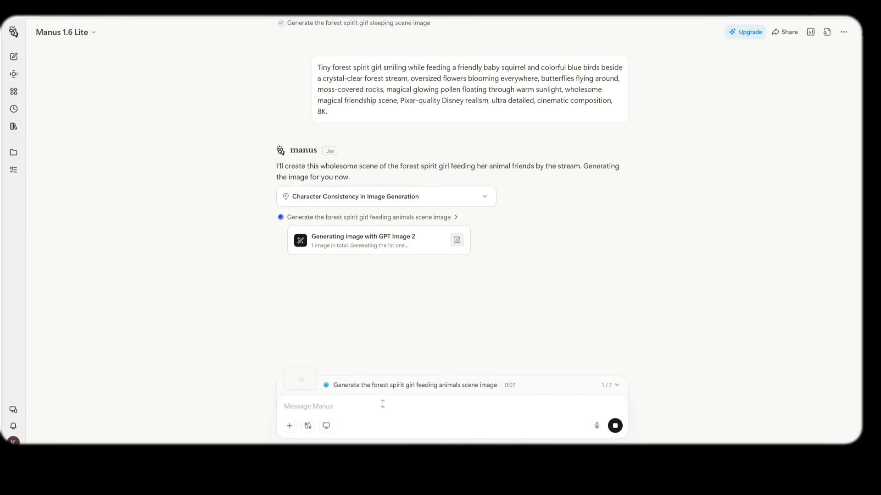
right_click(382, 404)
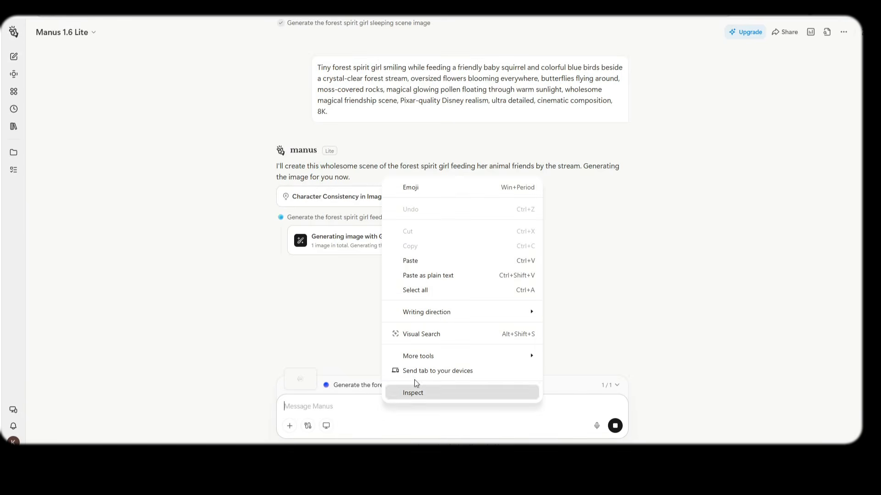
left_click(422, 260)
left_click(601, 427)
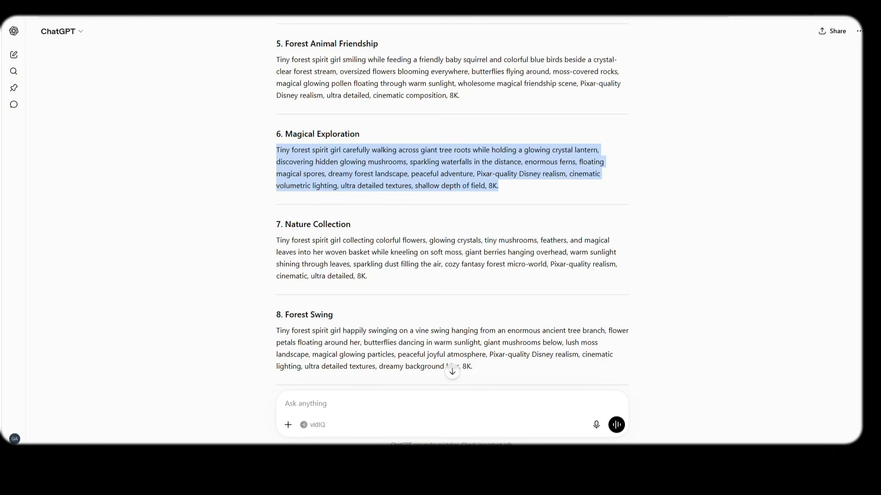
- Copy image prompt 7, Nature Collection, from ChatGPT and send it in the Manus task
triple_click(409, 244)
right_click(400, 246)
left_click(422, 255)
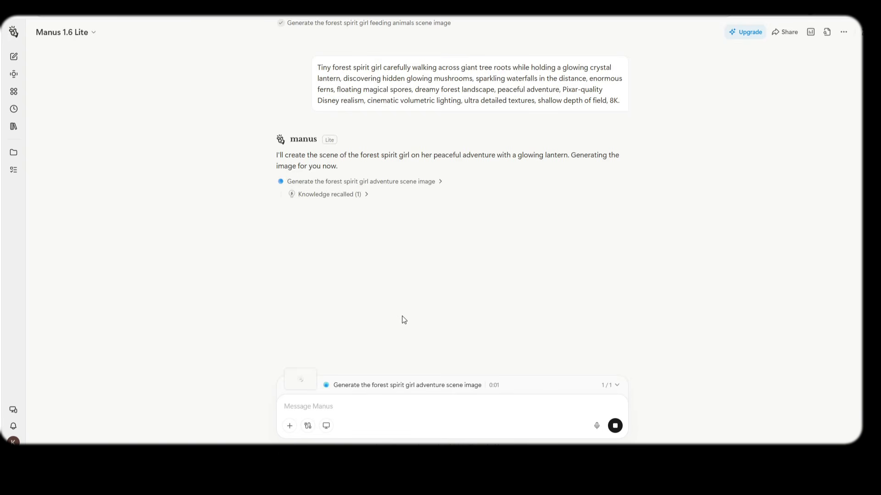
right_click(352, 408)
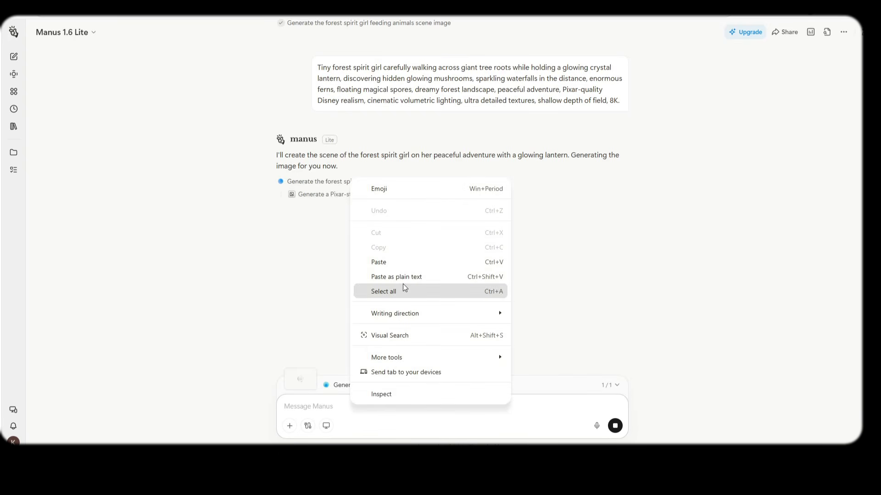
left_click(413, 262)
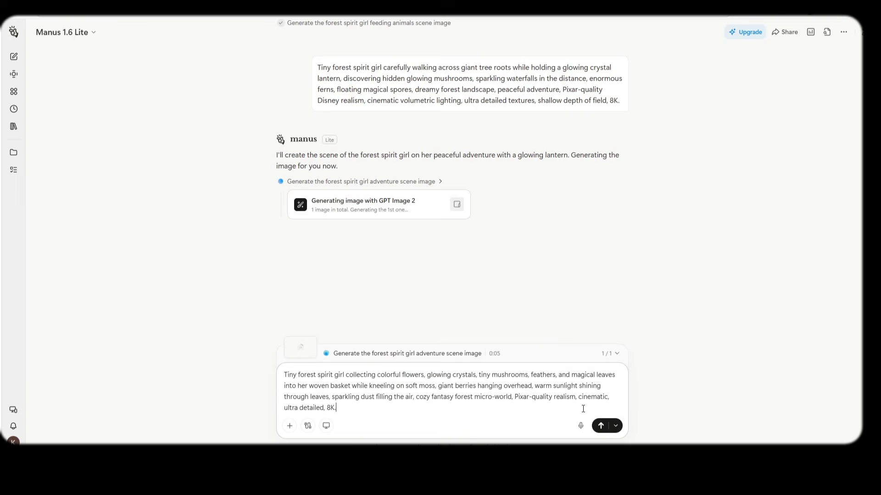
left_click(598, 426)
scroll(348, 161, "up", 2)
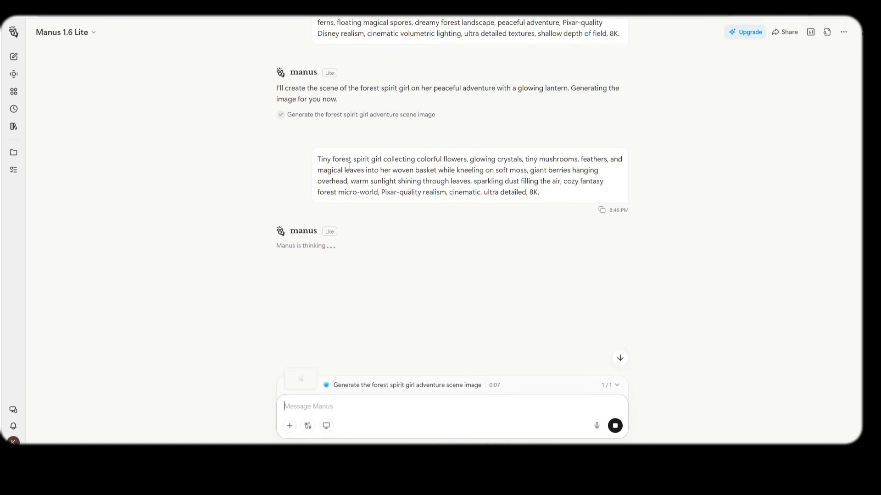
scroll(349, 161, "down", 2)
- Copy image prompt 8, Forest Swing, from ChatGPT and paste it into the Manus message
key("ctrl+Tab")
scroll(363, 225, "down", 2)
triple_click(362, 238)
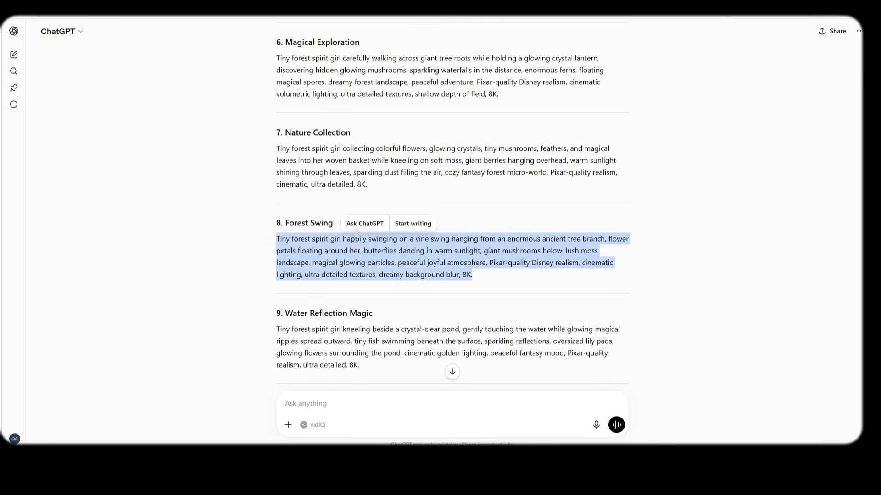
right_click(362, 238)
left_click(385, 246)
key("ctrl+Tab")
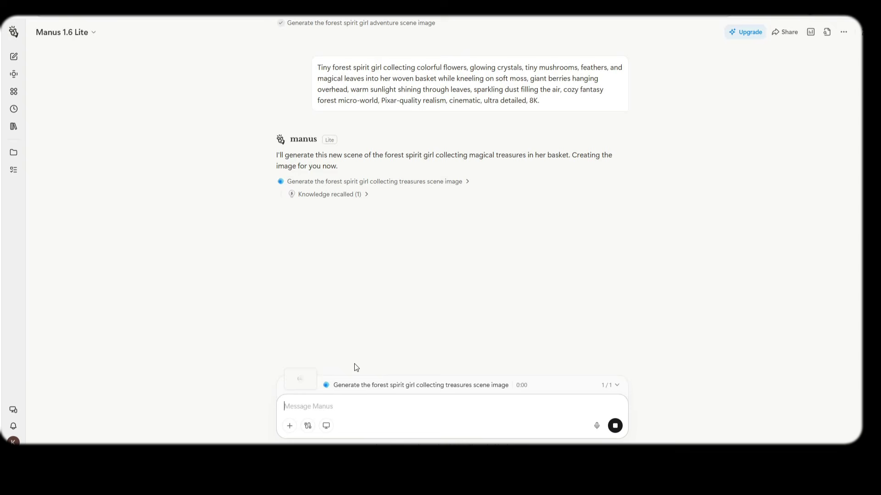
right_click(348, 407)
left_click(379, 262)
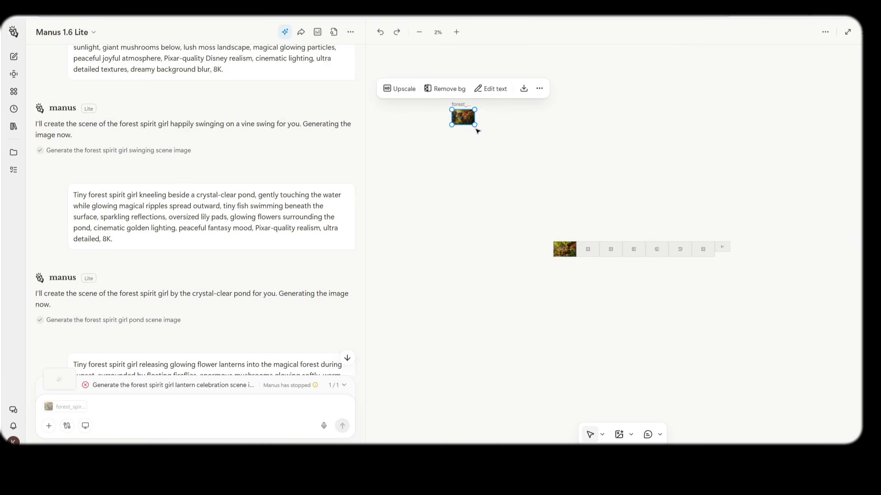
- Enlarge the berry-picking image on the Manus canvas, download it as forest_spirit_girl.png, and move it below the thumbnail row
left_click_drag(475, 124, 799, 339)
left_click_drag(733, 238, 625, 209)
left_click_drag(591, 184, 671, 184)
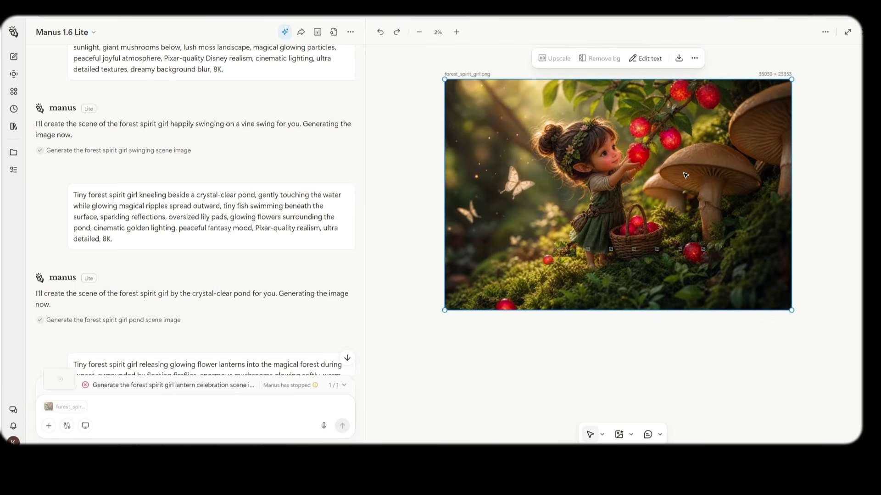
right_click(676, 136)
left_click(641, 124)
left_click(679, 60)
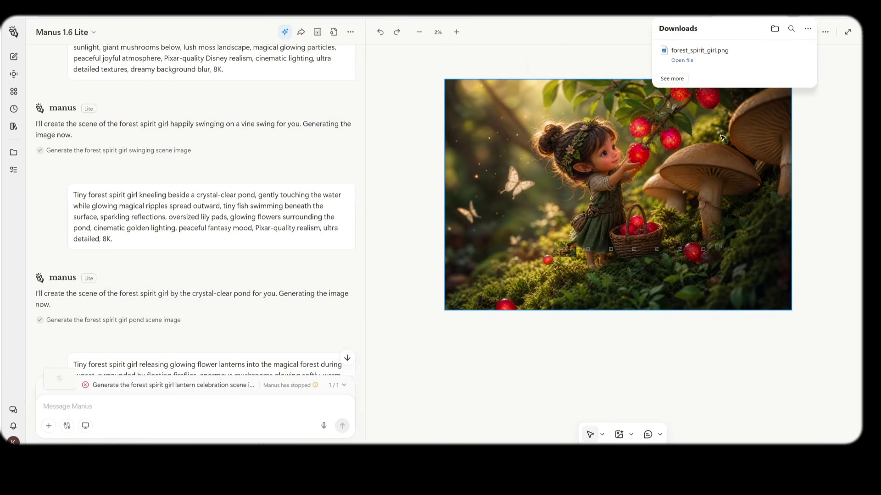
left_click(709, 151)
left_click_drag(712, 154, 684, 393)
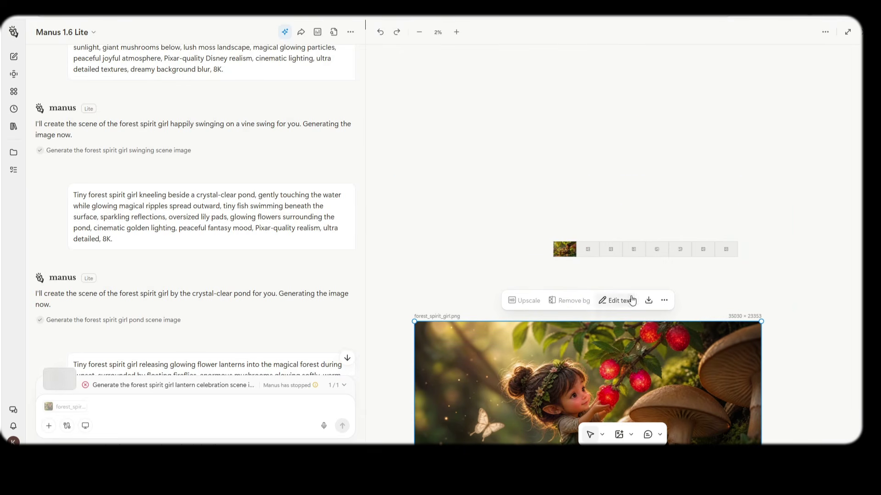
- Pull the tea-time image out of the thumbnail row, enlarge it, and download it as forest_spirit_tea.png
left_click_drag(567, 252, 529, 202)
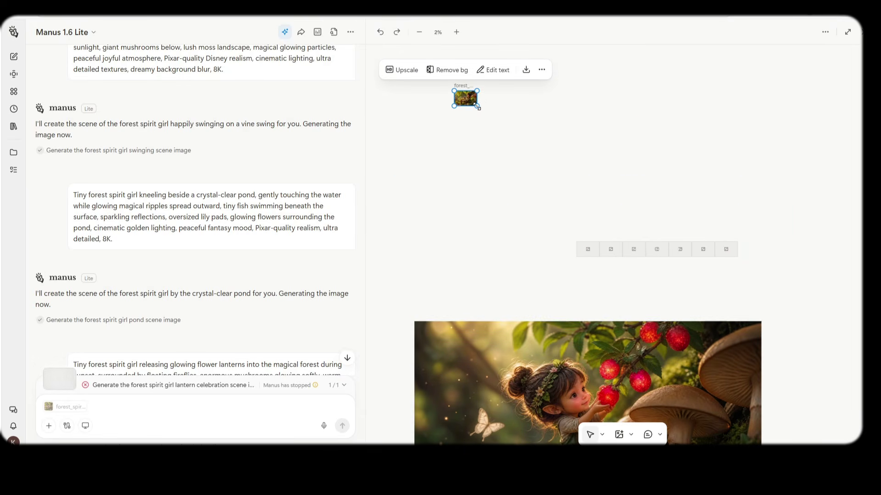
left_click_drag(477, 106, 783, 310)
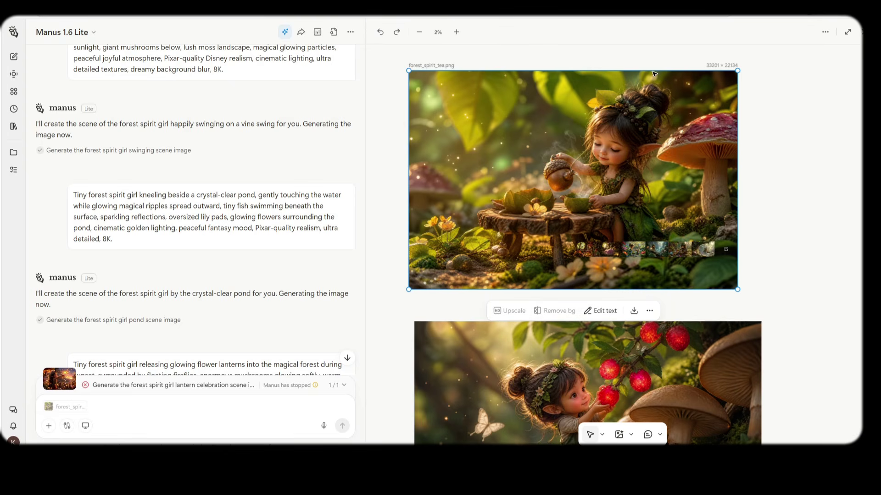
right_click(655, 132)
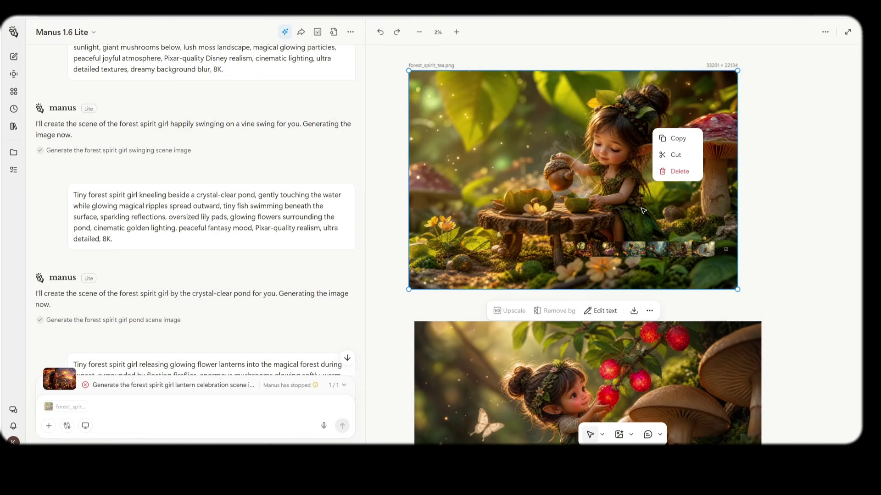
left_click(635, 316)
left_click_drag(586, 138, 568, 326)
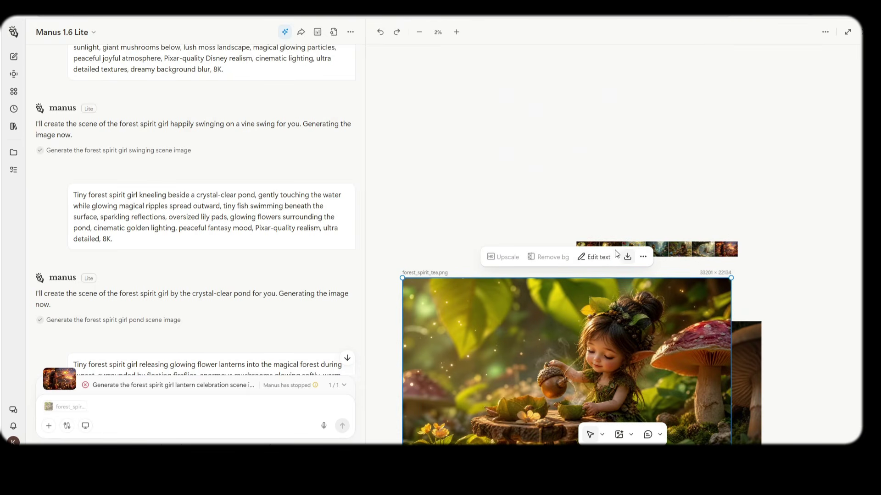
left_click(627, 256)
- Pull out and enlarge the kitchen image, download it as forest_spirit_cooking.png, and move it below the row
left_click_drag(593, 247, 499, 127)
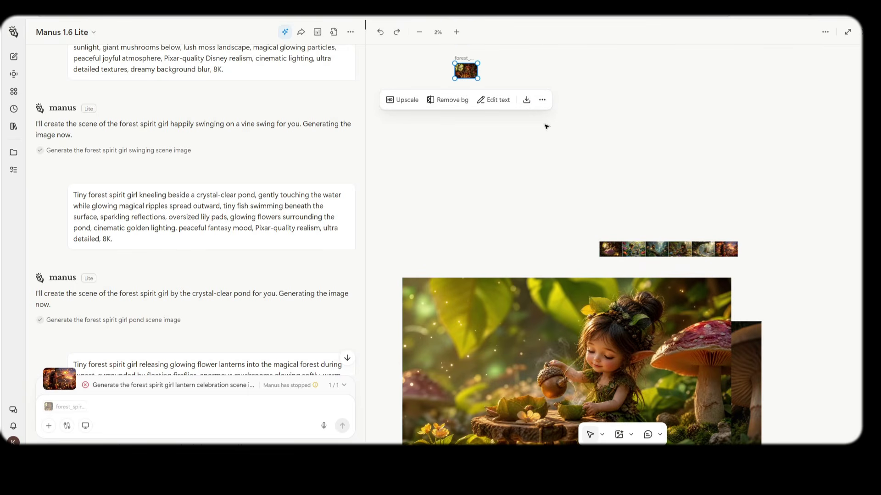
left_click_drag(478, 79, 744, 257)
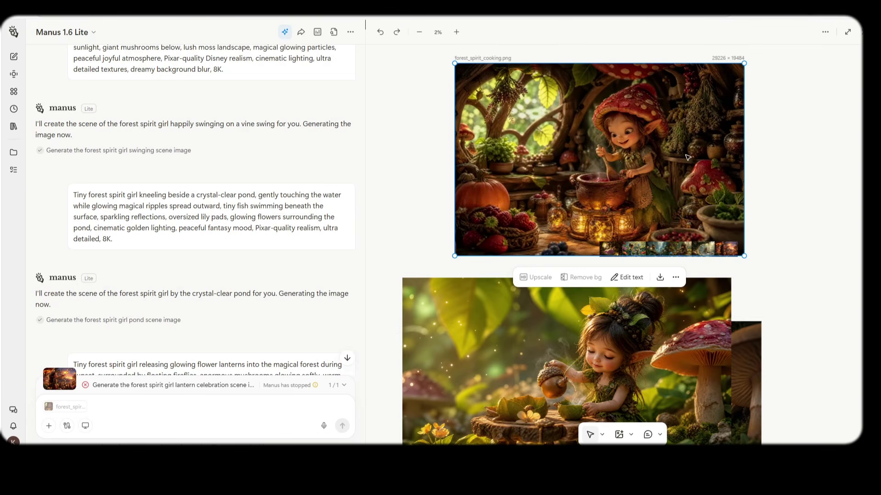
right_click(697, 128)
left_click(653, 109)
left_click(786, 144)
left_click(658, 108)
left_click(660, 278)
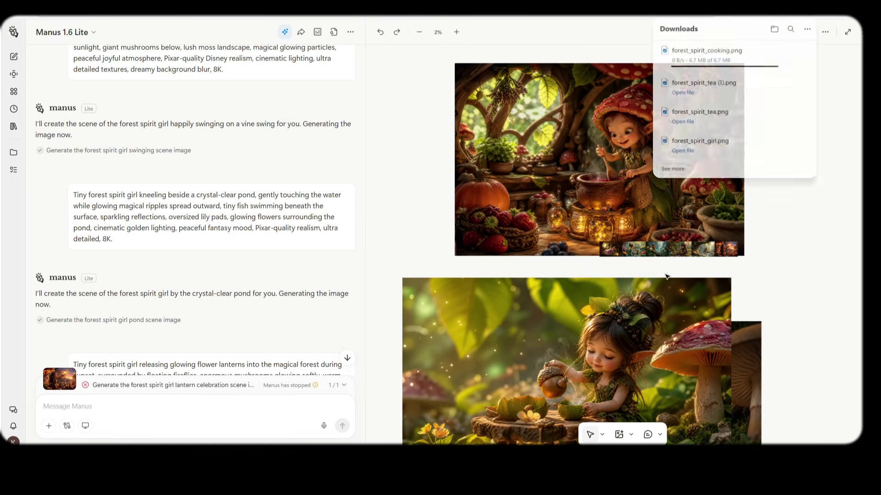
left_click_drag(654, 130, 640, 407)
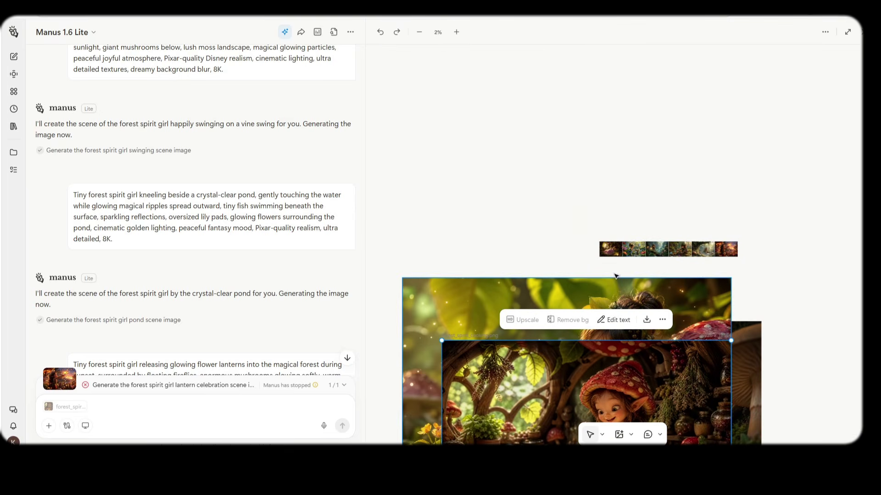
- Pull out and enlarge the sleeping image, download it as forest_spirit_sleeping.png, and move it below the row
left_click(612, 250)
left_click_drag(613, 250, 477, 98)
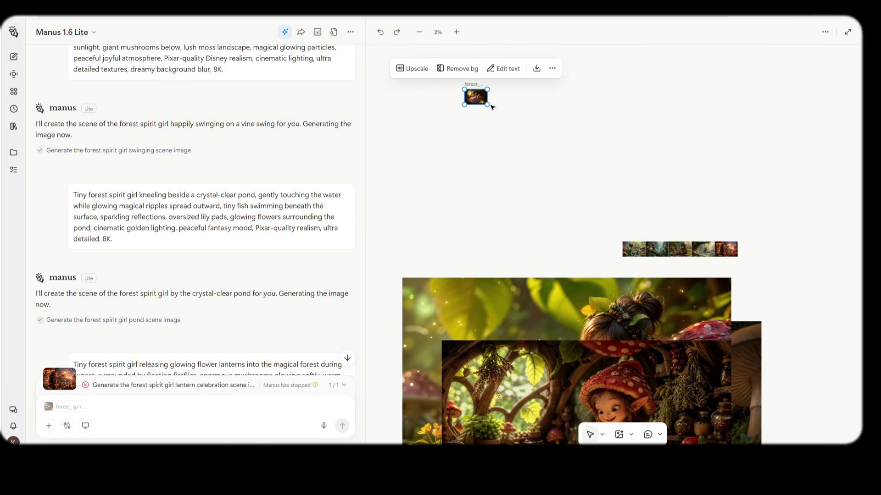
left_click_drag(500, 126, 724, 378)
left_click_drag(681, 174, 617, 166)
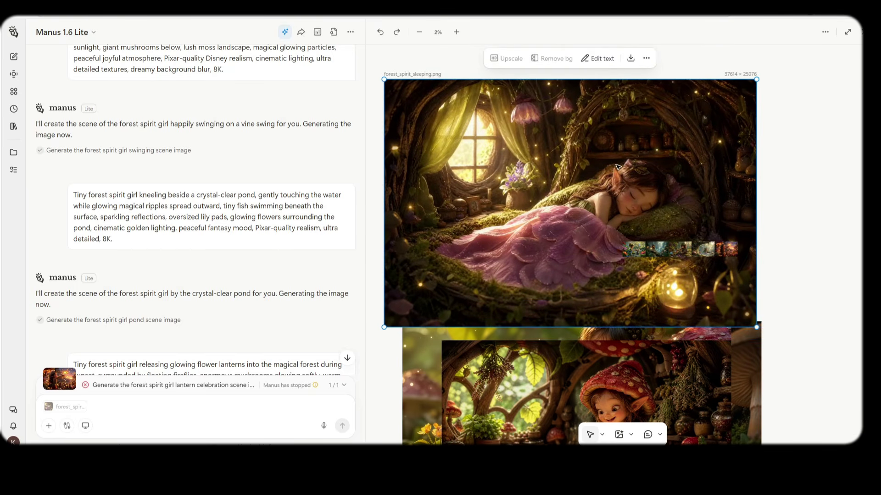
left_click(631, 58)
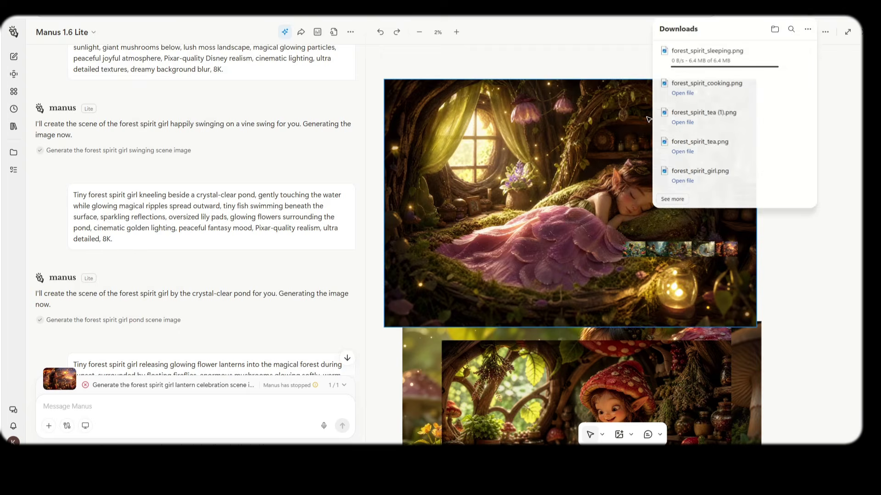
left_click_drag(644, 122, 640, 329)
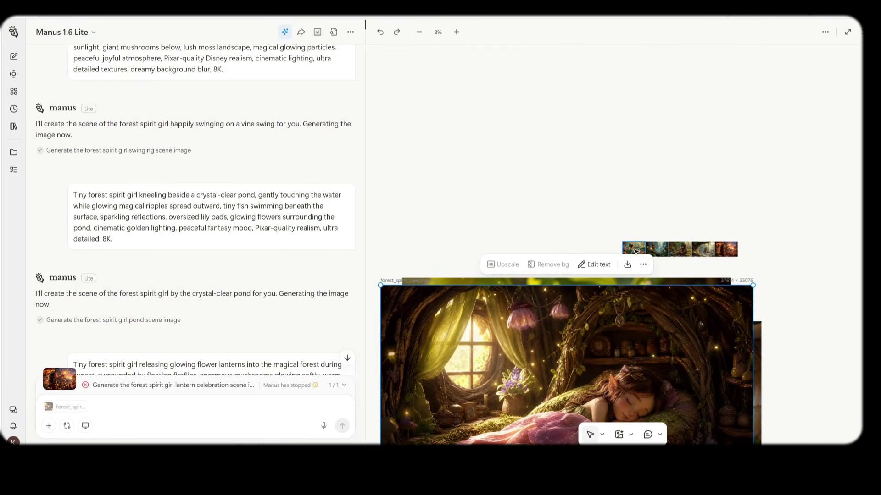
- Enlarge the animal-feeding image, download it as forest_spirit_feeding_animals.png, and move it below the thumbnail row
left_click_drag(636, 251, 816, 308)
left_click_drag(707, 188, 641, 260)
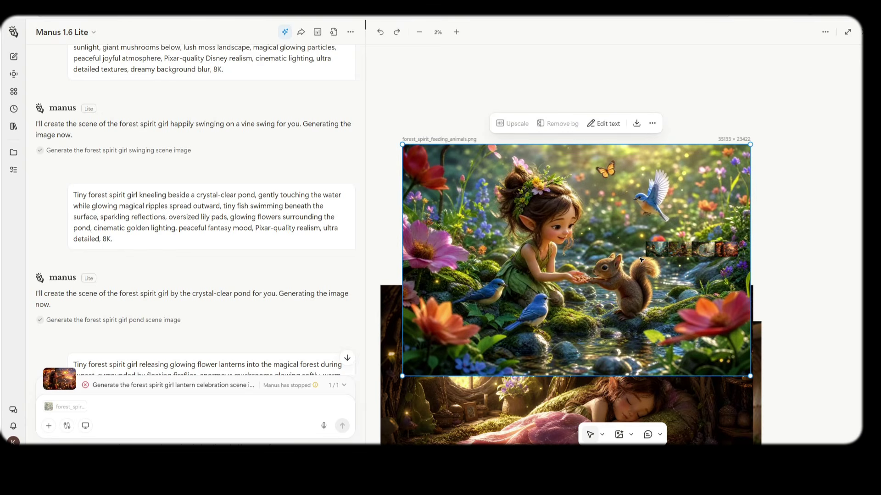
left_click(636, 124)
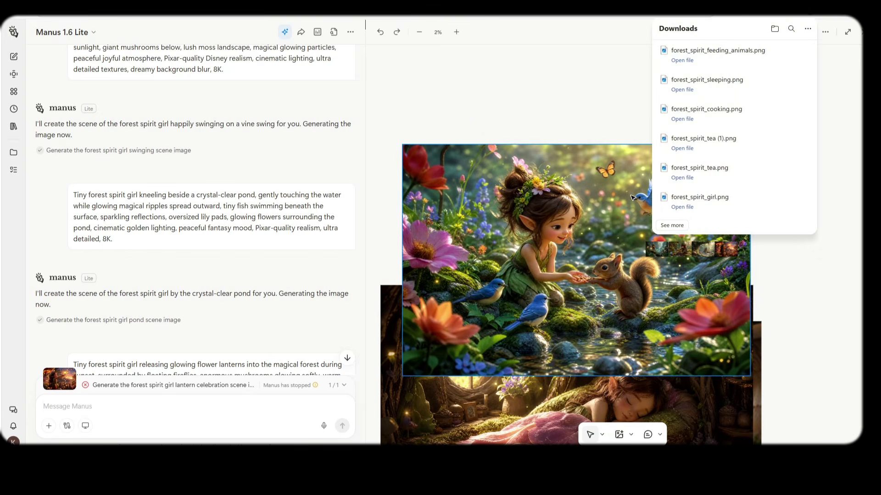
left_click_drag(647, 176, 647, 301)
- Pull out and enlarge the lantern-and-waterfall image, and move it onto the stack below the thumbnail row
left_click(665, 252)
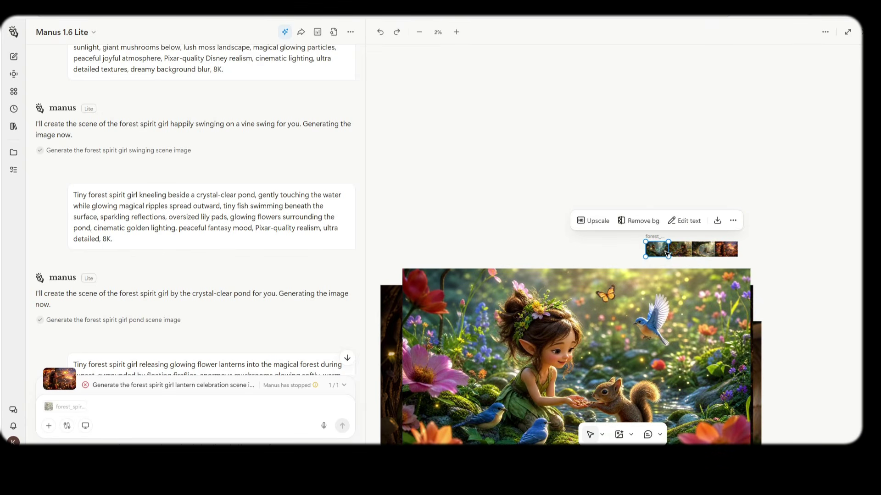
left_click_drag(664, 252, 682, 238)
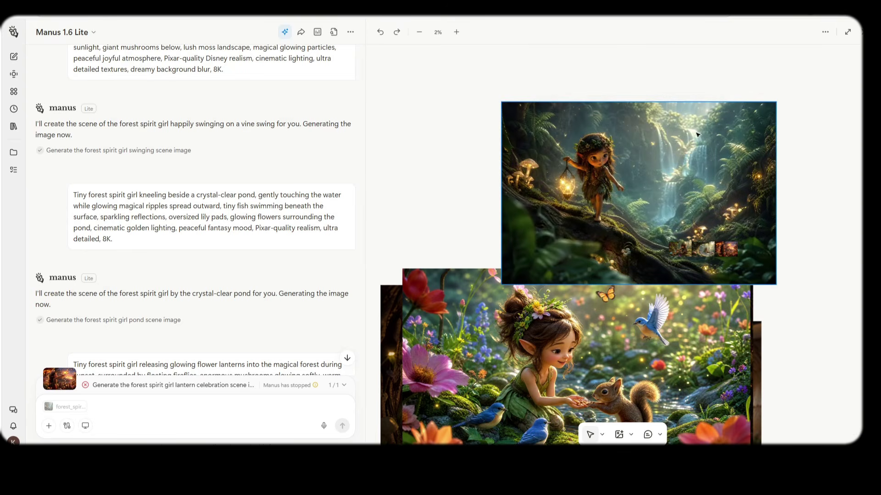
left_click_drag(699, 113, 614, 324)
- Pull the first of the three remaining thumbnails out of the row, enlarge it, and move it onto the stack below
left_click(679, 251)
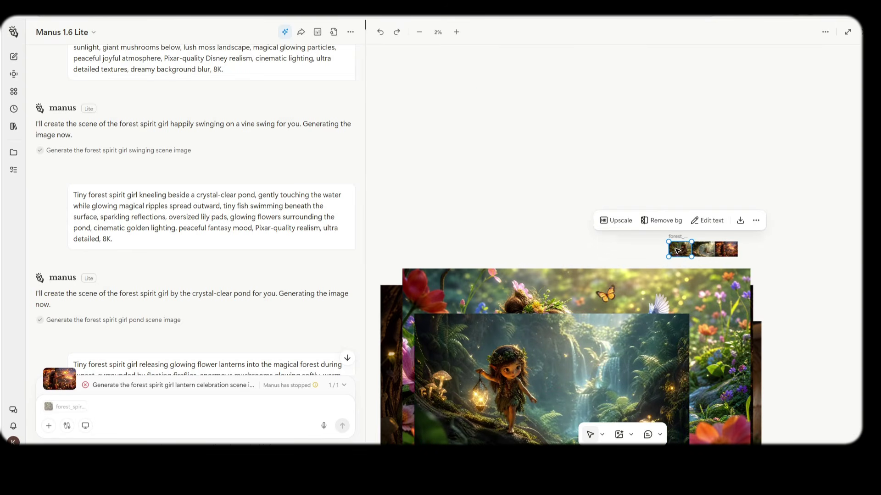
left_click_drag(679, 251, 757, 286)
left_click(485, 106)
left_click(478, 99)
left_click_drag(658, 177, 602, 387)
- Select the next remaining thumbnail in the row and pull it out onto the canvas
left_click(657, 157)
left_click(702, 249)
left_click_drag(702, 249, 635, 249)
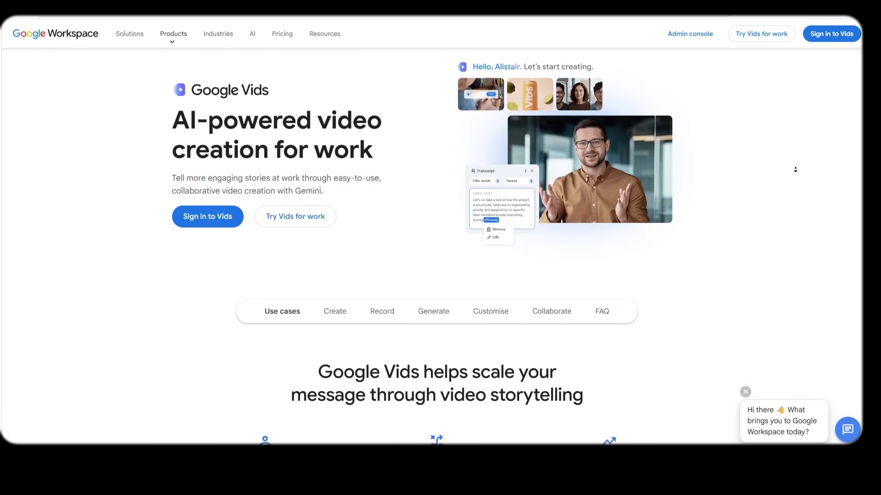
- Examine the Google Vids product page, from the introduction and use cases through the recording, Veo 3 and AI avatar sections
scroll(794, 169, "down", 1)
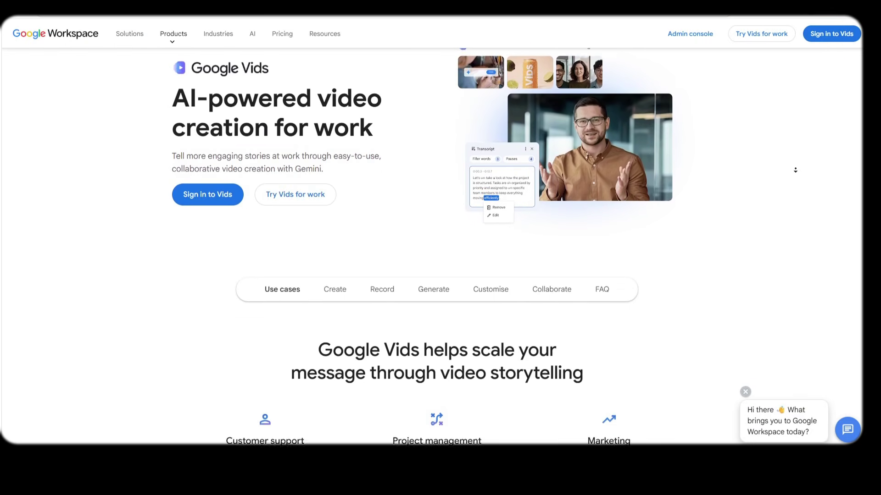
scroll(795, 170, "down", 2)
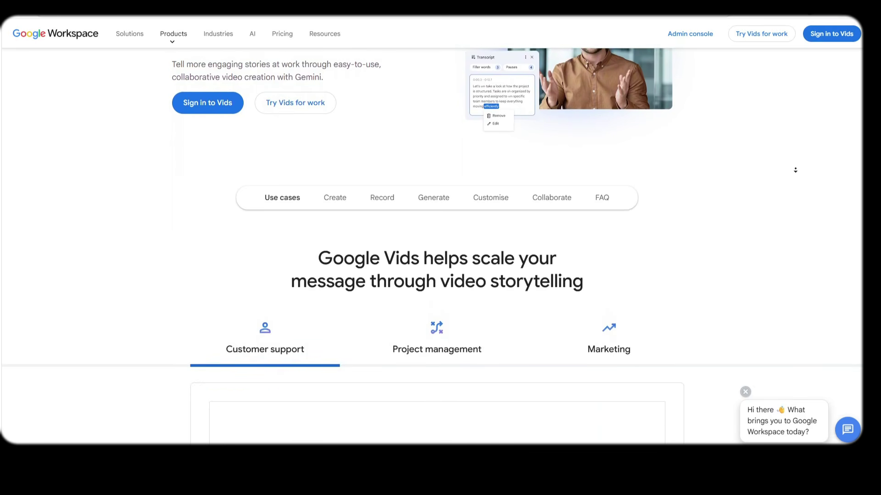
scroll(795, 170, "down", 2)
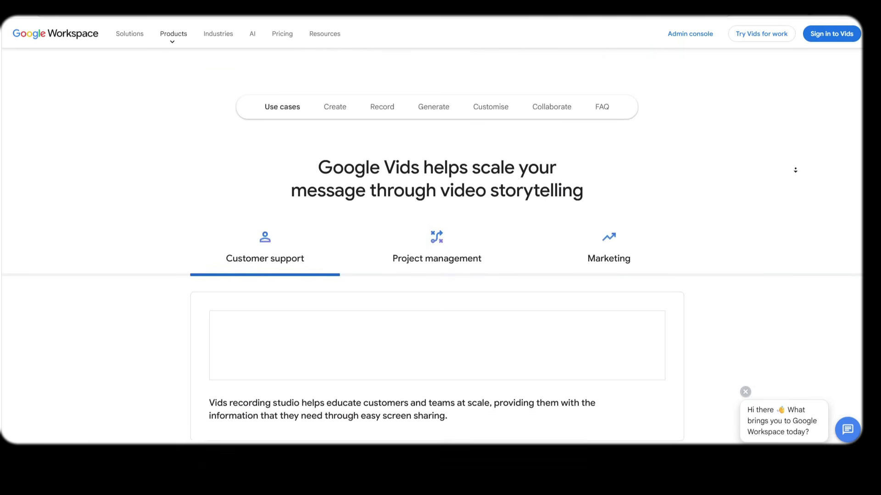
scroll(795, 170, "down", 2)
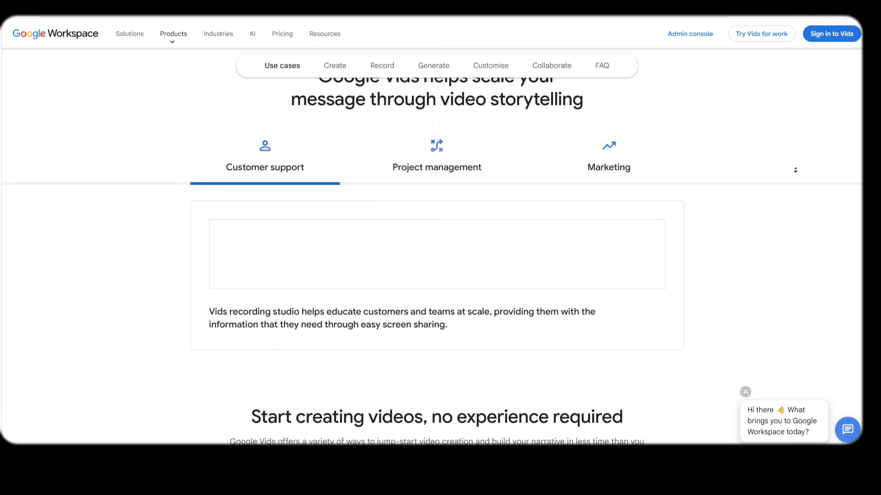
scroll(795, 170, "down", 2)
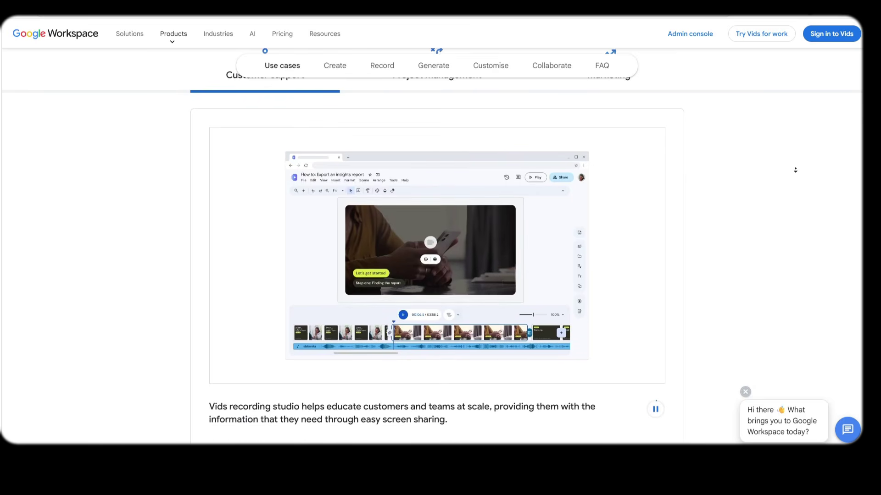
scroll(795, 170, "down", 2)
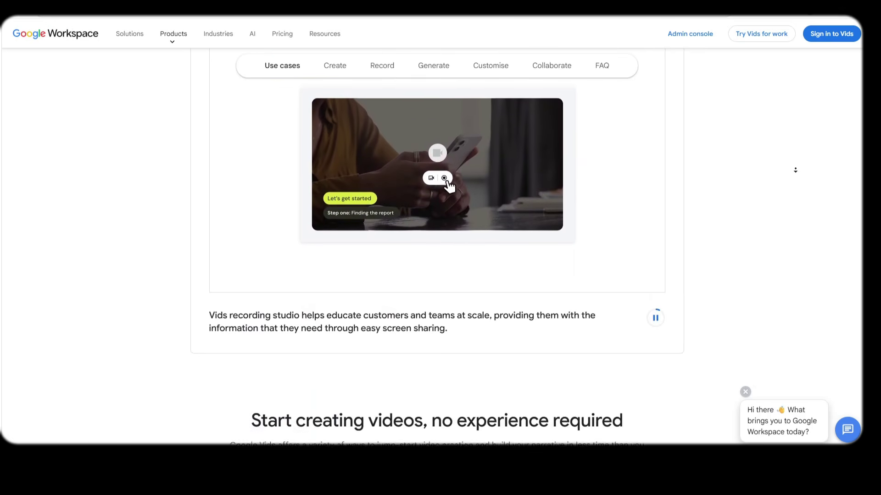
scroll(795, 169, "down", 2)
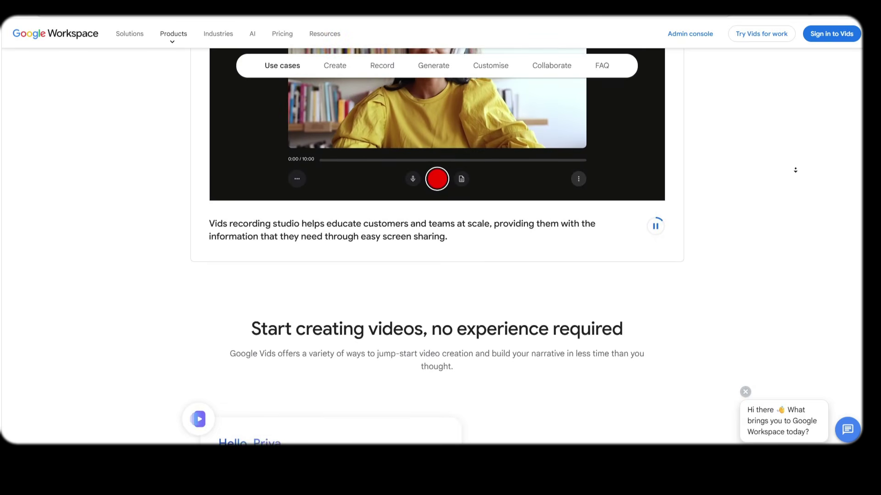
scroll(795, 170, "down", 2)
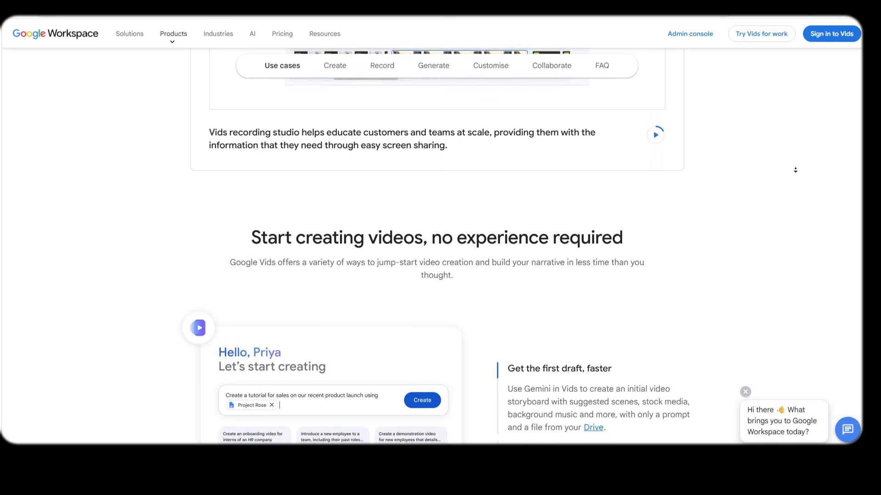
scroll(795, 170, "down", 2)
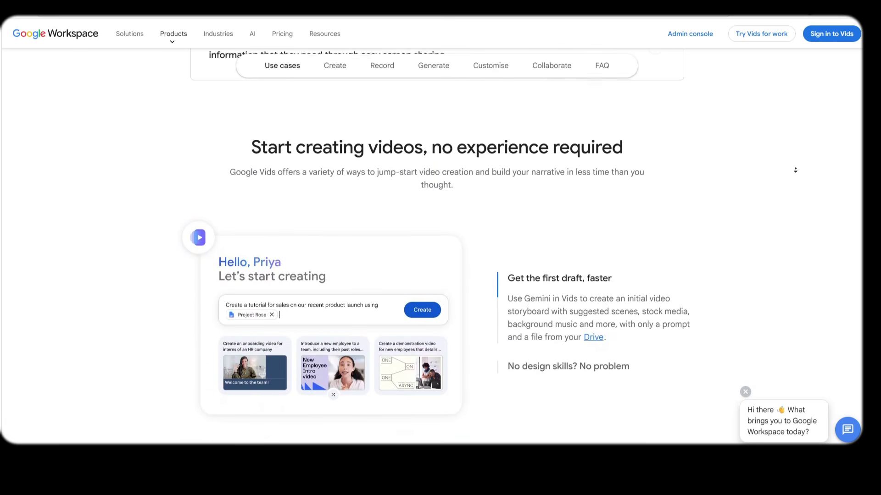
scroll(794, 170, "down", 2)
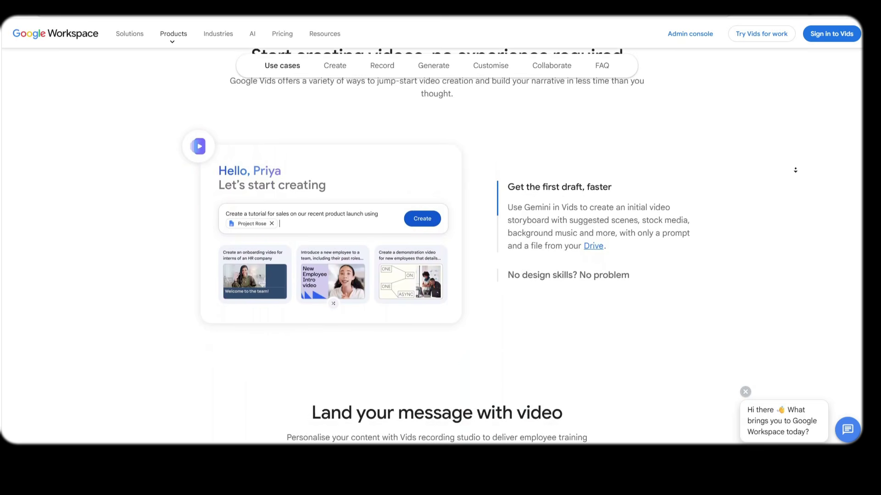
scroll(794, 170, "down", 2)
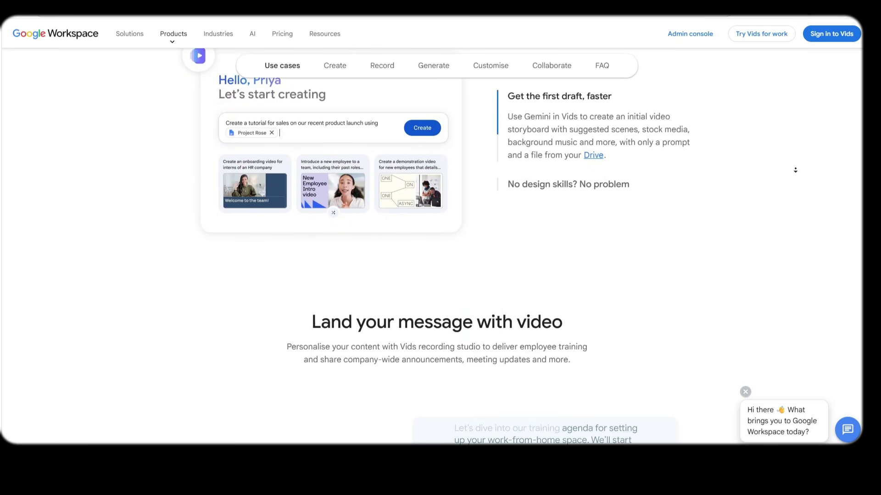
scroll(795, 170, "down", 2)
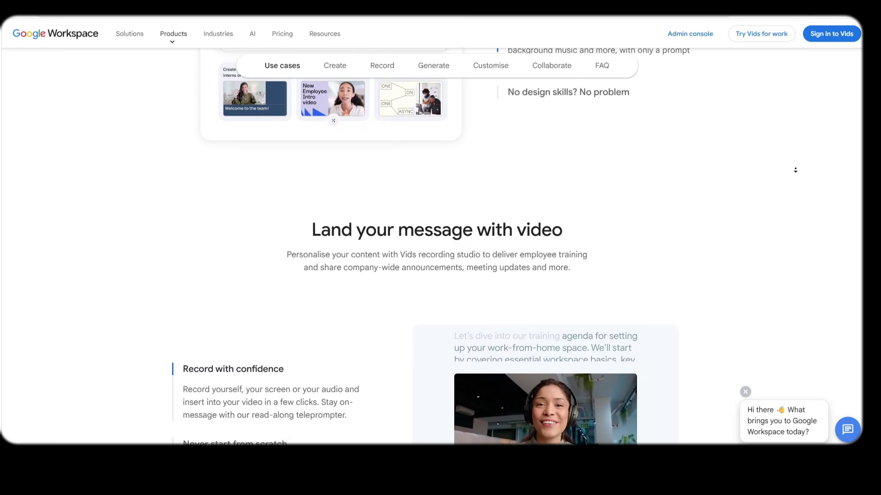
scroll(795, 170, "down", 2)
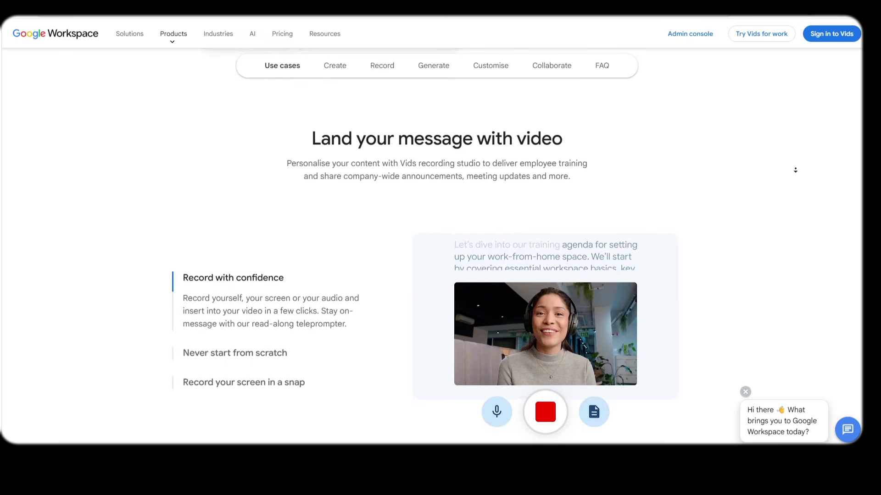
scroll(795, 170, "down", 2)
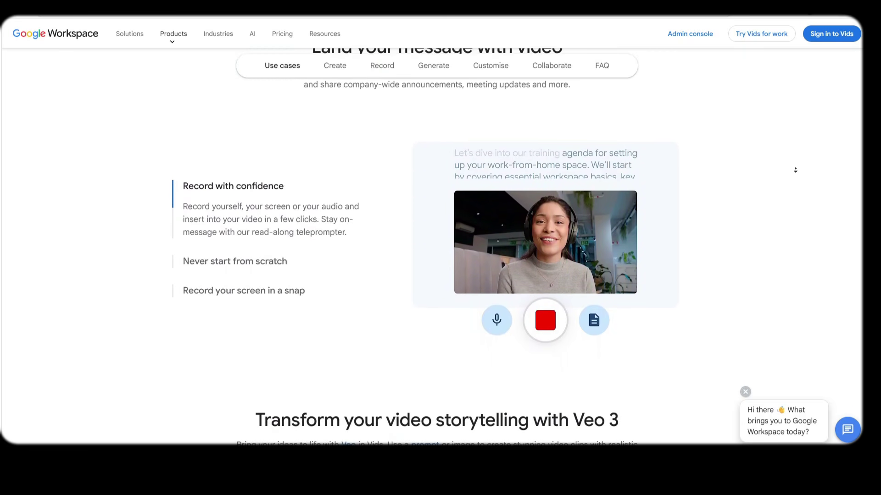
scroll(795, 169, "down", 2)
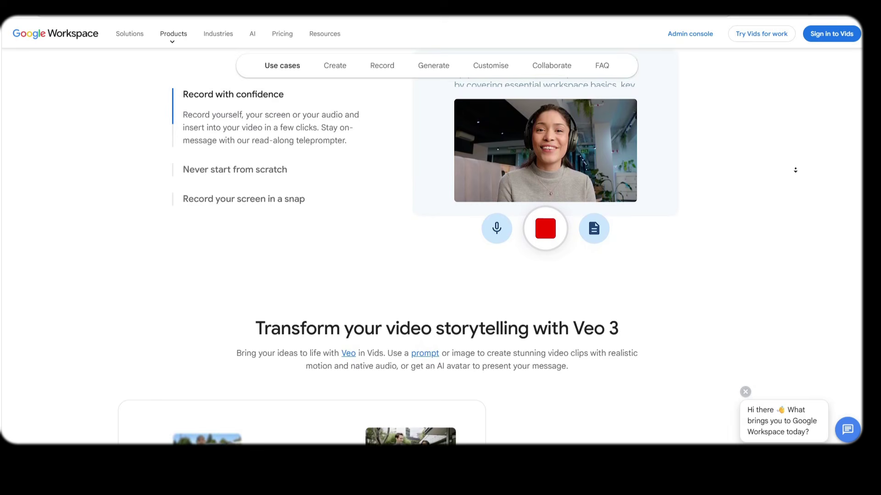
scroll(795, 170, "down", 2)
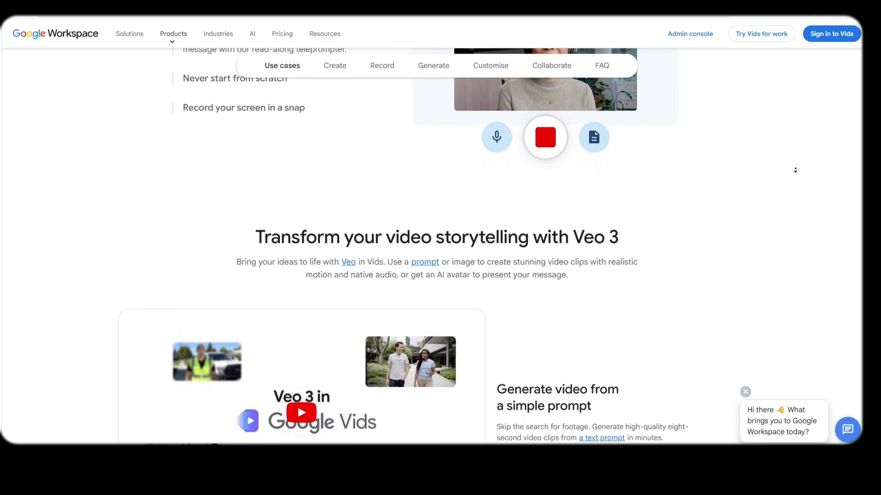
scroll(795, 169, "down", 2)
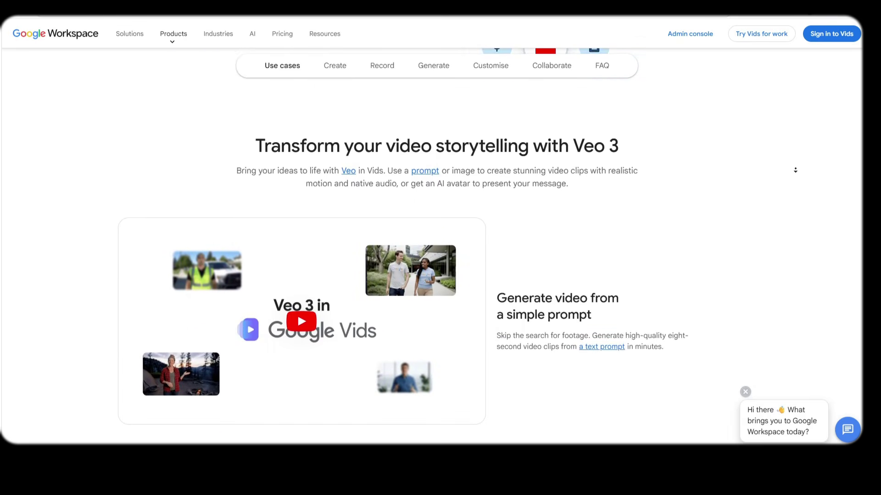
scroll(795, 170, "down", 2)
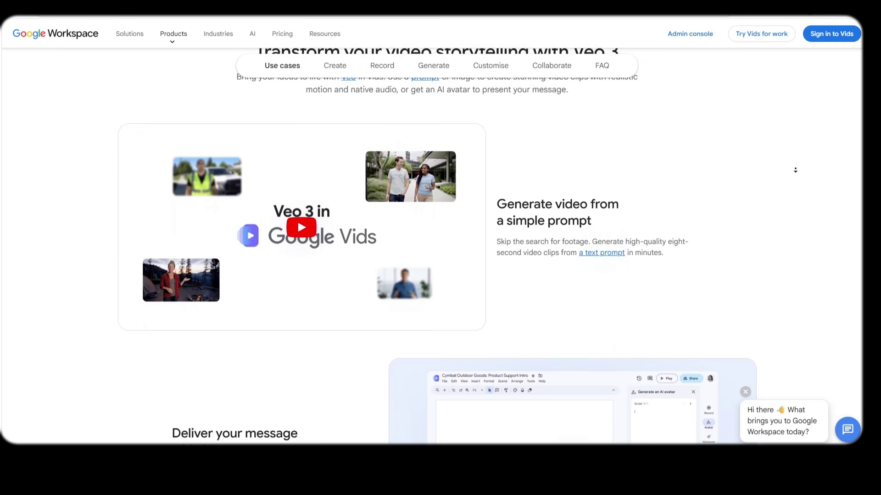
scroll(795, 170, "down", 2)
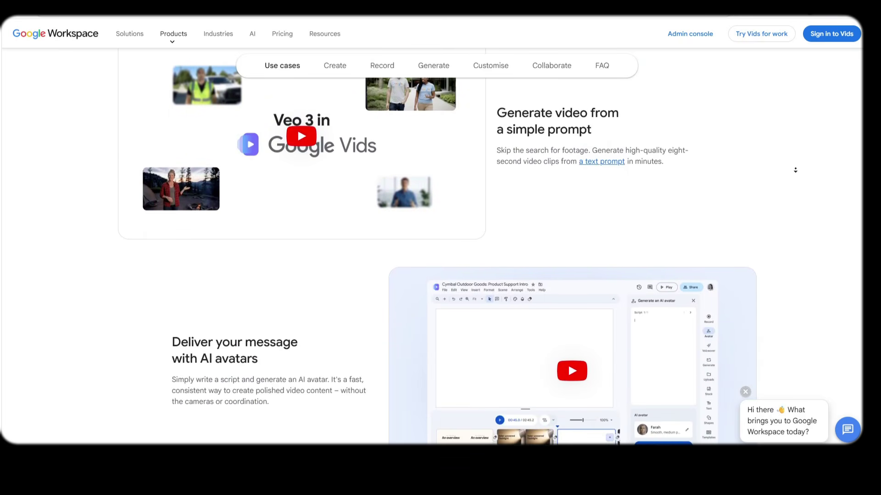
scroll(795, 170, "down", 2)
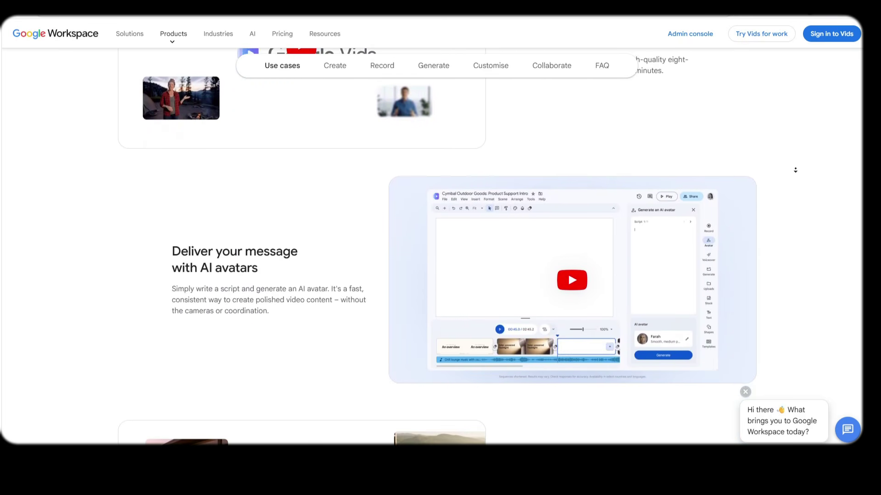
scroll(795, 170, "down", 2)
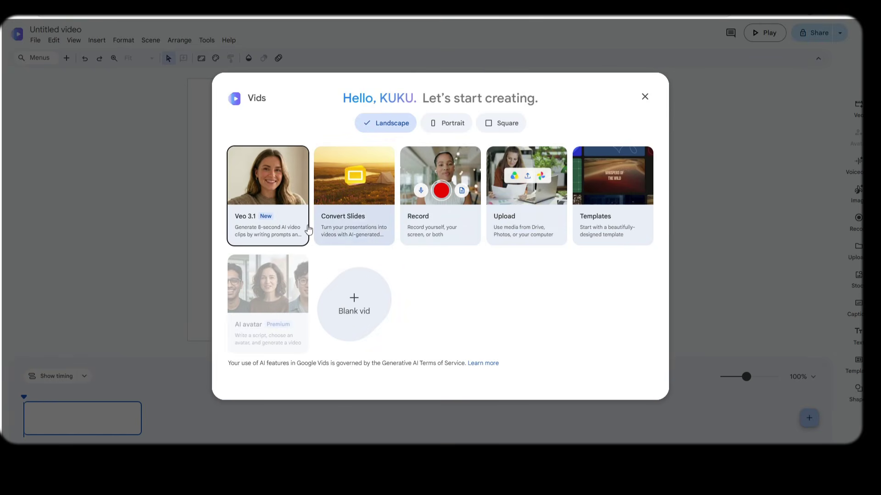
- Start a Veo 3.1 video clip and add forest_spirit_tea as the image to animate
left_click(307, 229)
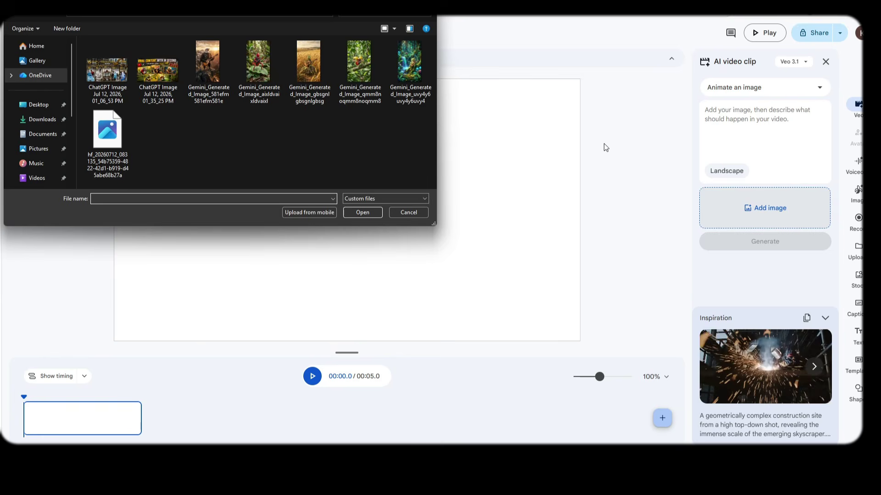
scroll(59, 118, "down", 5)
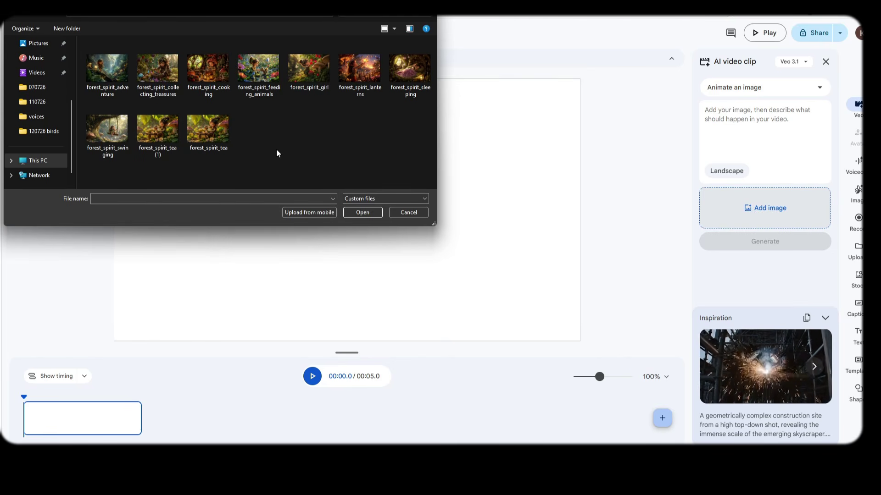
left_click(218, 145)
double_click(218, 142)
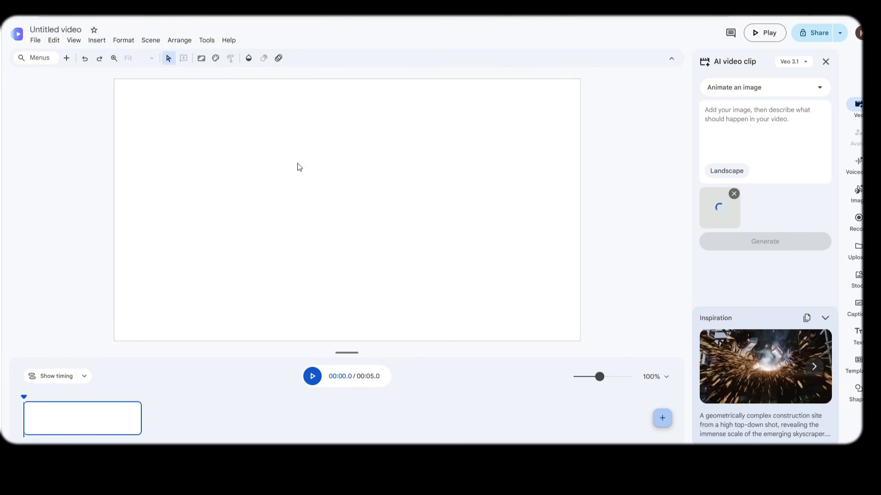
- Copy the Berry Harvest Animation prompt from ChatGPT into the Google Vids clip description and generate the video
key("alt+Tab")
scroll(486, 235, "down", 5)
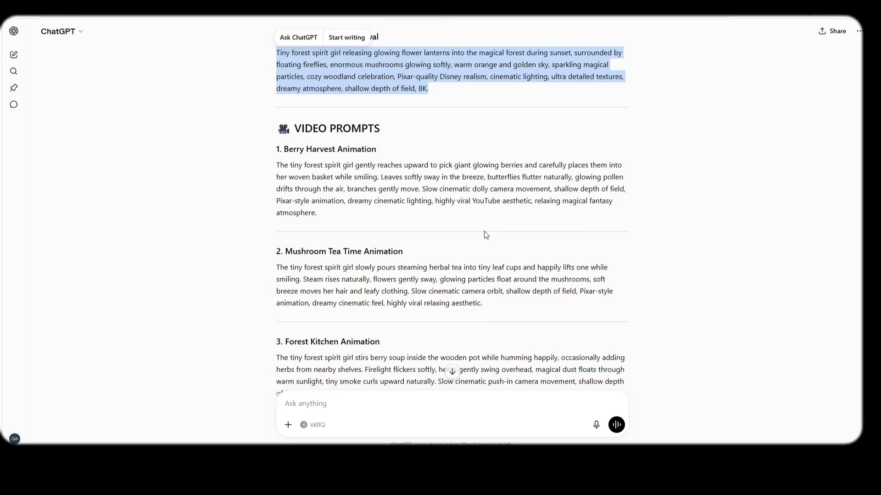
triple_click(388, 189)
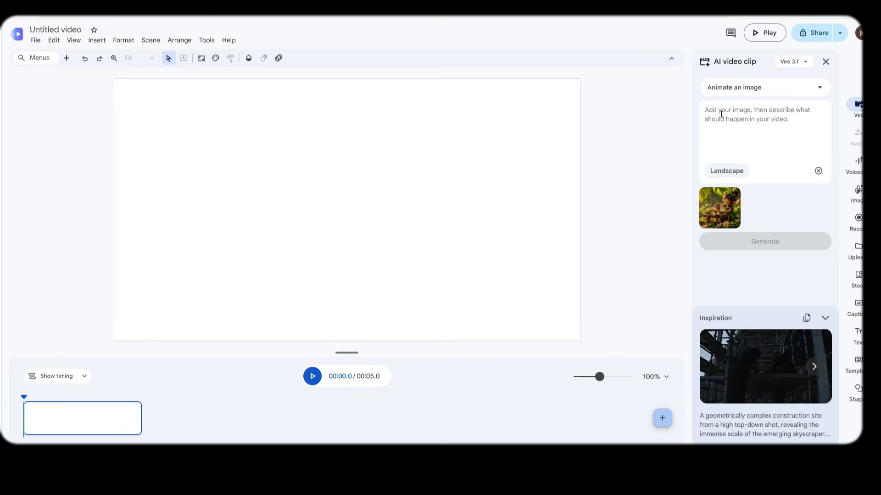
right_click(721, 113)
left_click(753, 194)
left_click(767, 248)
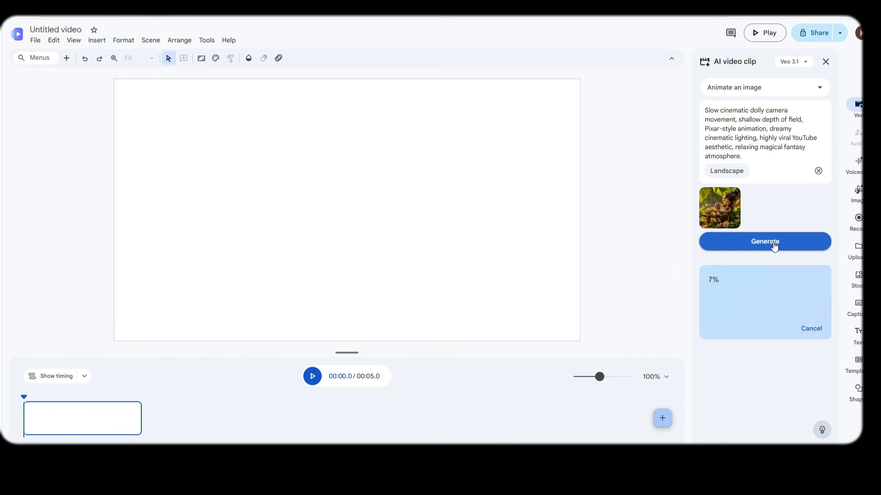
- Remove the current source image from the AI video clip and add forest_spirit_swinging instead
left_click(734, 193)
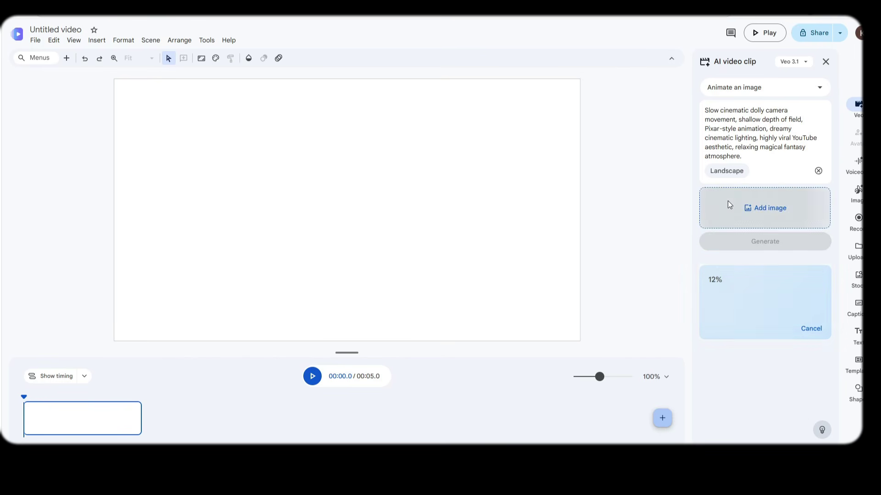
left_click(728, 205)
double_click(107, 131)
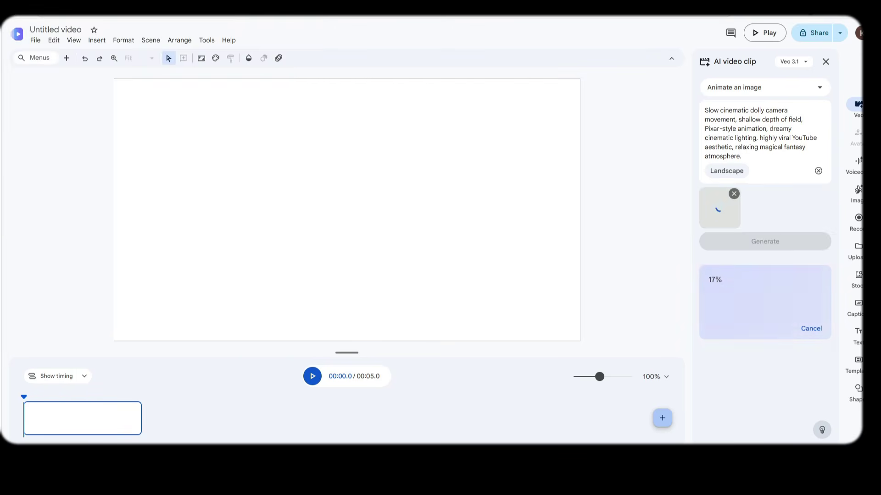
- Replace the clip description with the Mushroom Tea Time Animation prompt copied from ChatGPT, and generate the swinging-scene video
key("alt+Tab")
triple_click(372, 190)
right_click(376, 194)
left_click(396, 201)
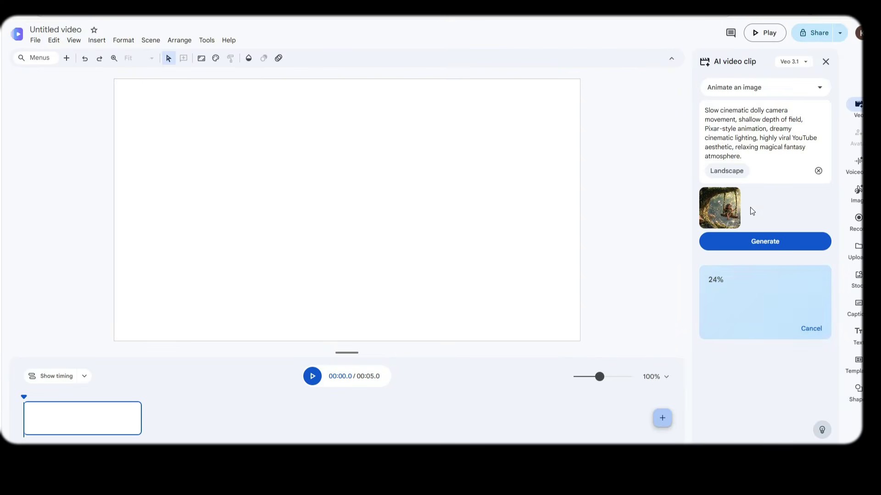
triple_click(763, 157)
right_click(762, 159)
left_click(662, 236)
left_click(749, 243)
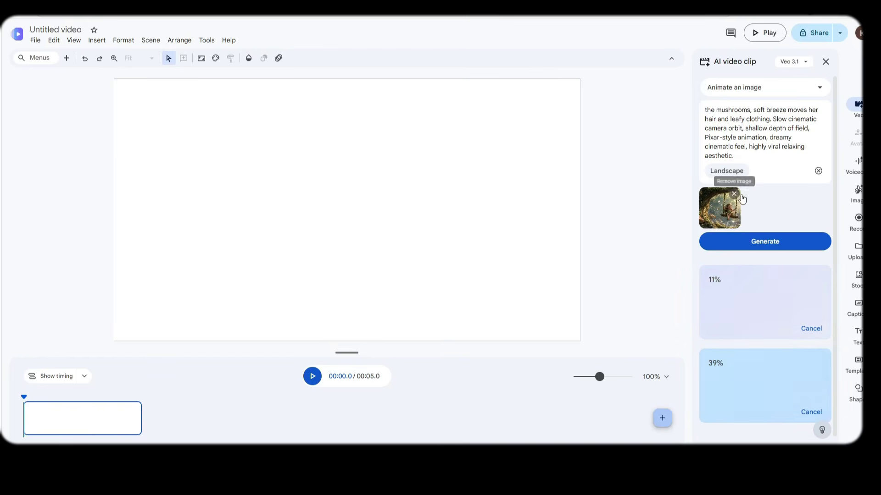
- Swap the clip's source image for forest_spirit_sleeping
left_click(741, 195)
left_click(756, 216)
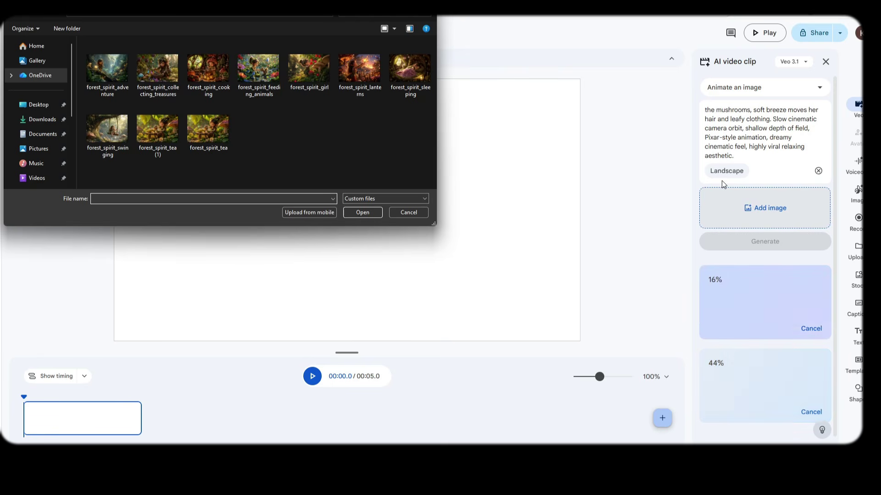
double_click(419, 79)
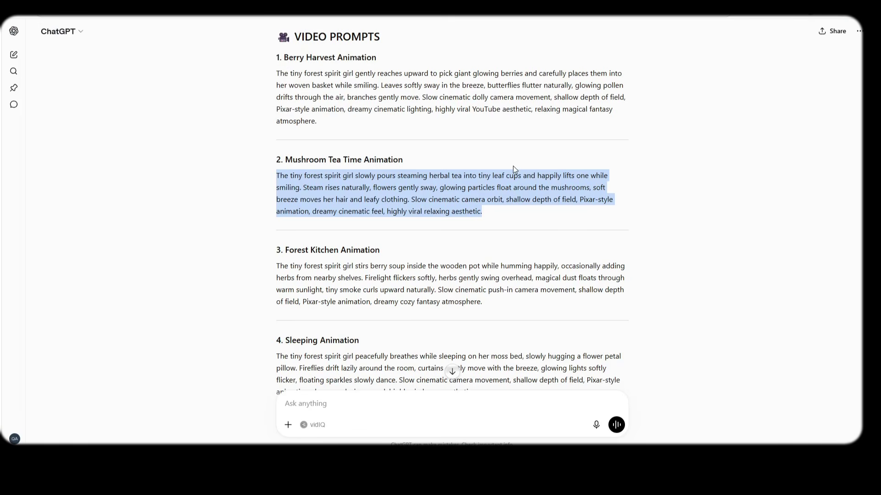
- Replace the clip description with the Sleeping Animation prompt copied from ChatGPT, and generate the sleeping-scene video
scroll(439, 267, "down", 3)
triple_click(437, 258)
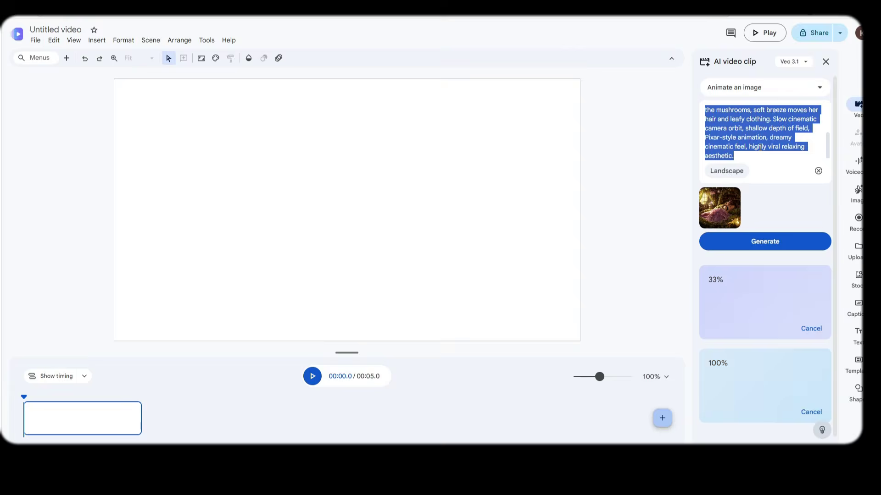
right_click(734, 138)
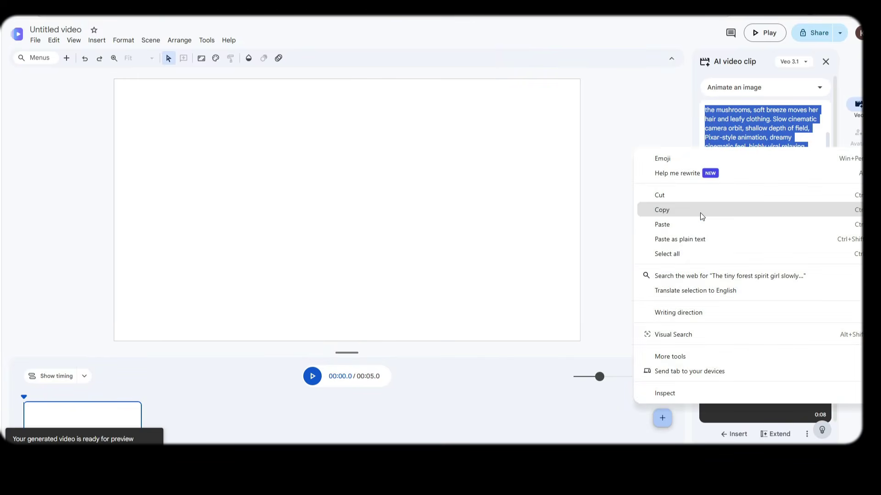
left_click(670, 224)
left_click(724, 240)
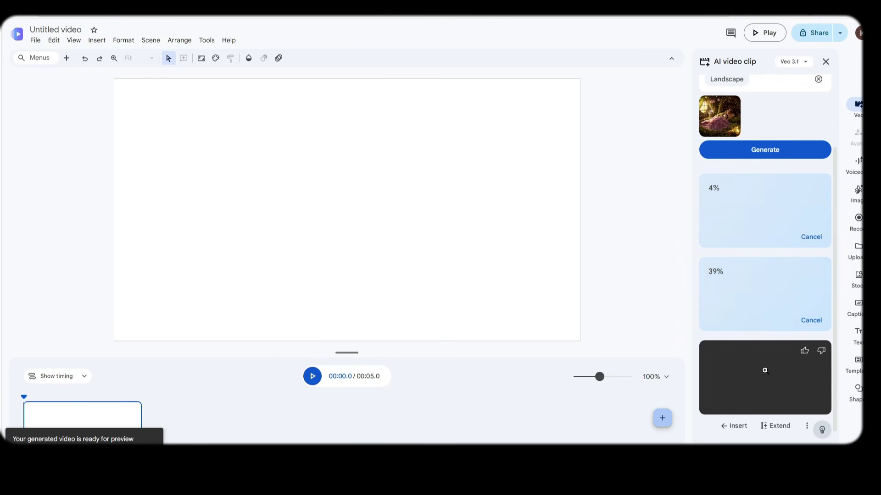
- Preview the finished tea-table clip, insert it into the empty scene and play it back
left_click(752, 372)
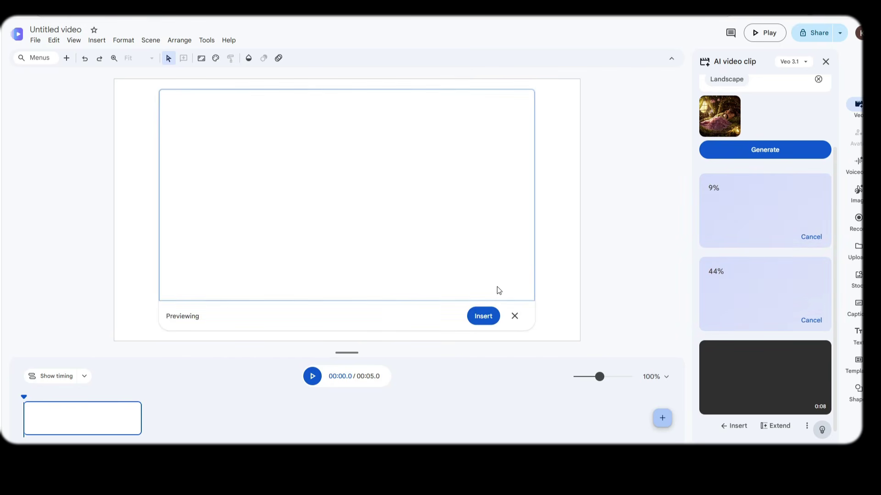
left_click(312, 376)
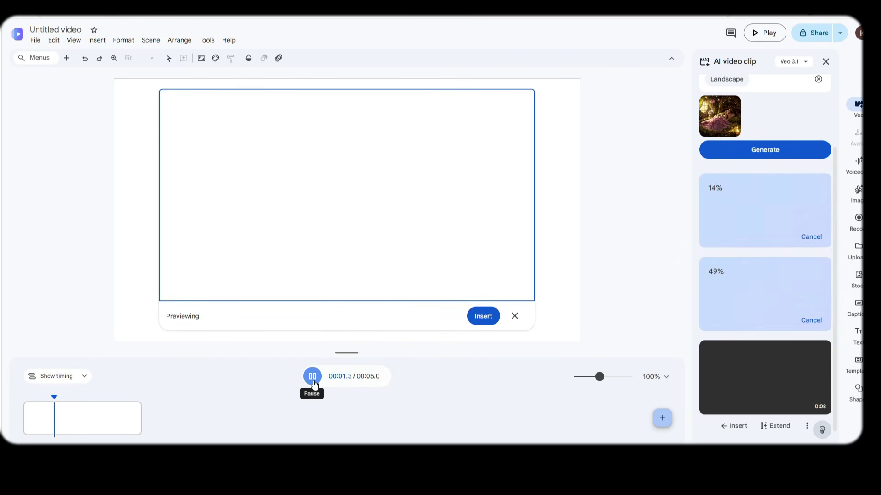
left_click(515, 316)
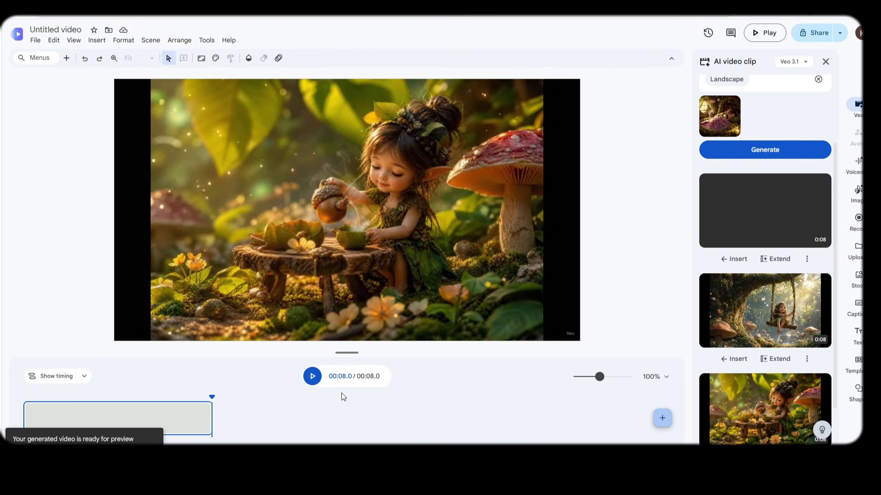
- Open the swinging clip's preview and delete the tea-table clip from the scene
left_click(733, 359)
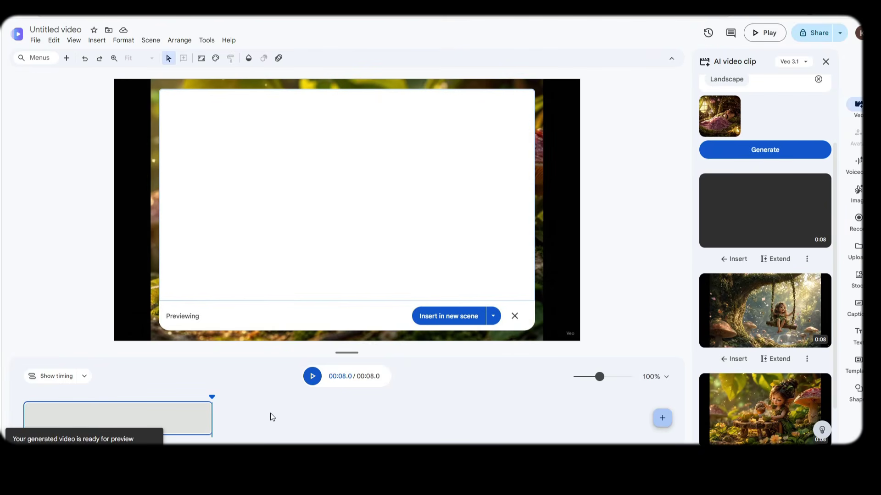
right_click(555, 181)
left_click(571, 199)
- Play back the preview of the generated swinging clip
left_click(312, 376)
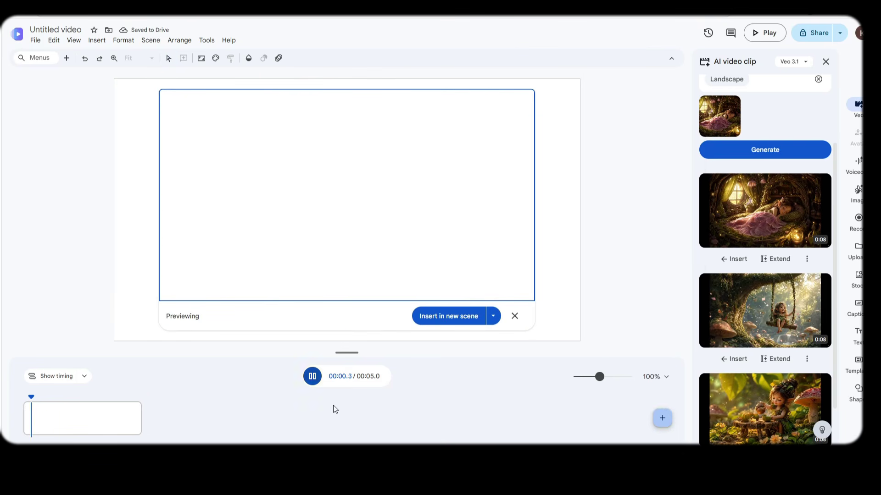
left_click(317, 381)
right_click(337, 193)
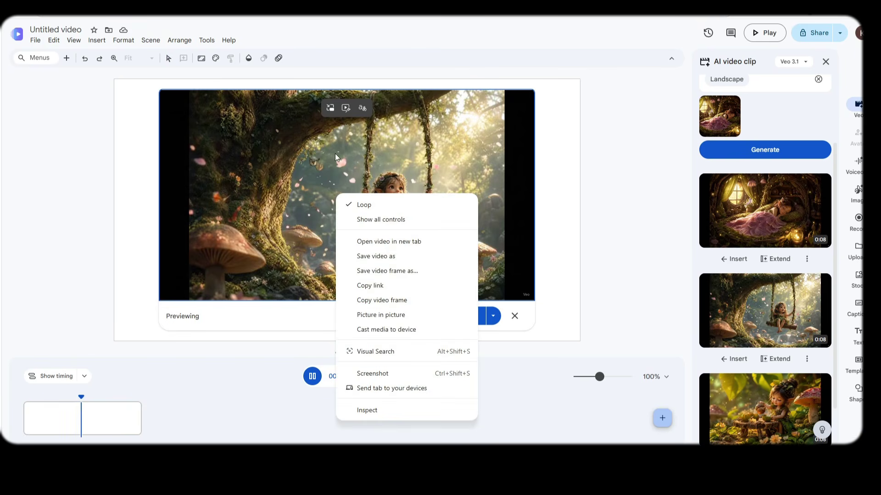
right_click(362, 161)
left_click(258, 365)
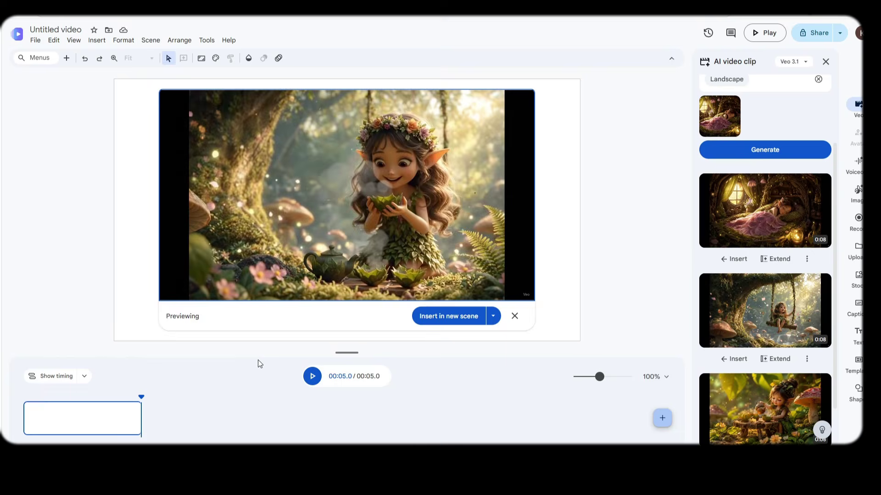
- Close the swinging clip's preview, insert the generated sleeping clip into the scene and play it back
left_click(515, 316)
left_click(733, 260)
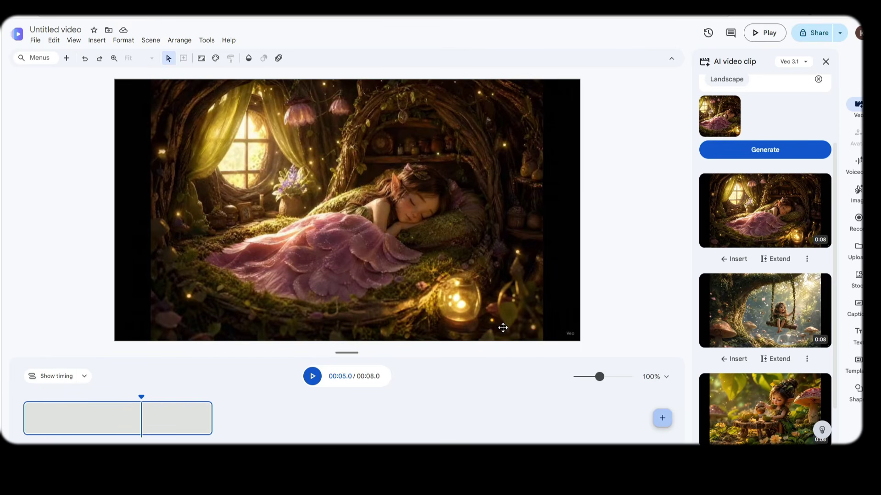
left_click(322, 378)
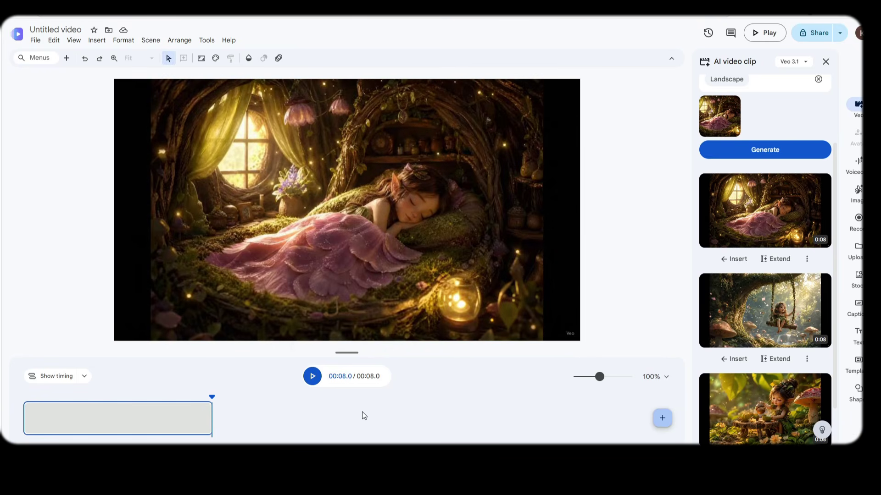
left_click(321, 377)
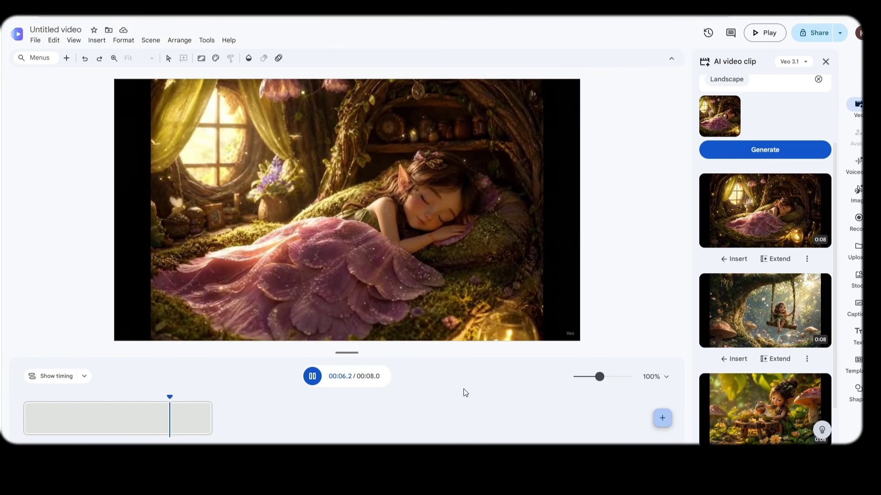
- Swap the AI video clip's source image for the picture of the forest girl feeding a squirrel
scroll(761, 193, "up", 3)
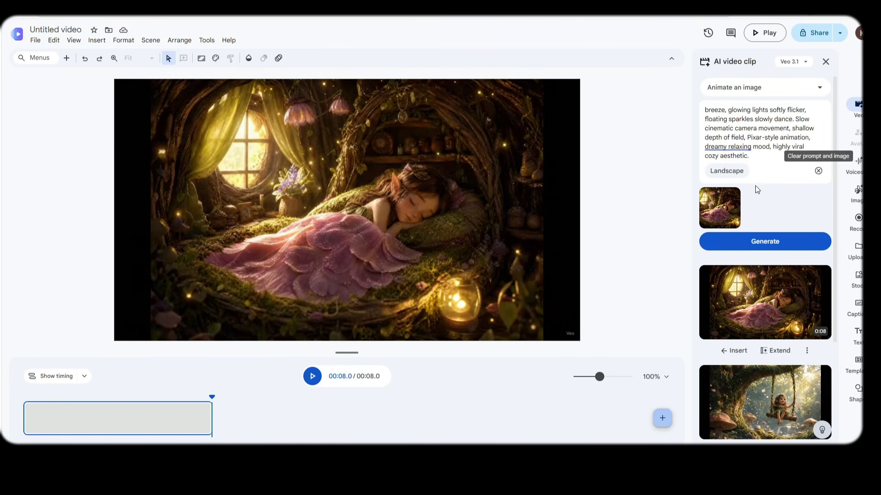
left_click(733, 198)
left_click(731, 206)
left_click(258, 69)
double_click(258, 69)
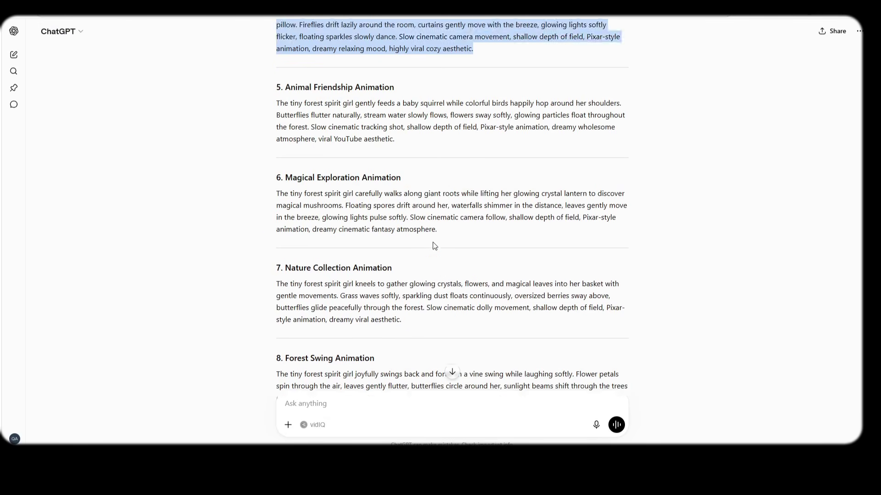
- Replace the clip description with the Nature Collection Animation prompt copied from ChatGPT, and generate the squirrel-scene video
scroll(452, 207, "down", 1)
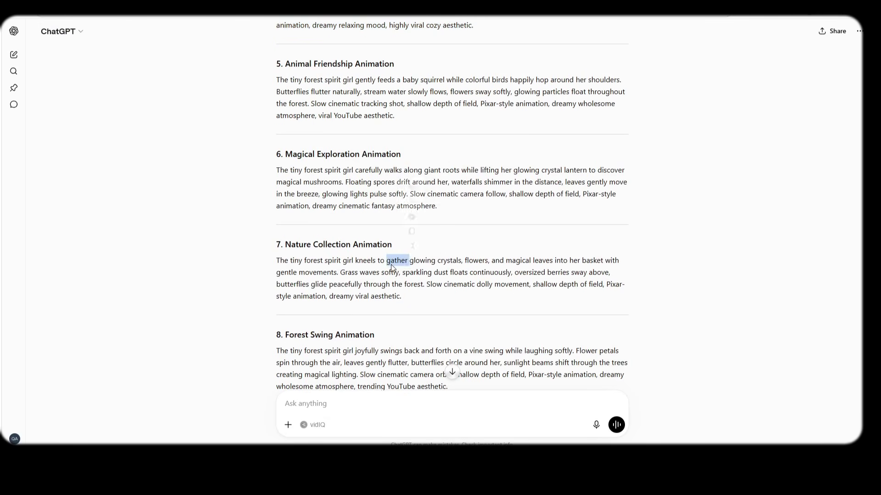
triple_click(397, 260)
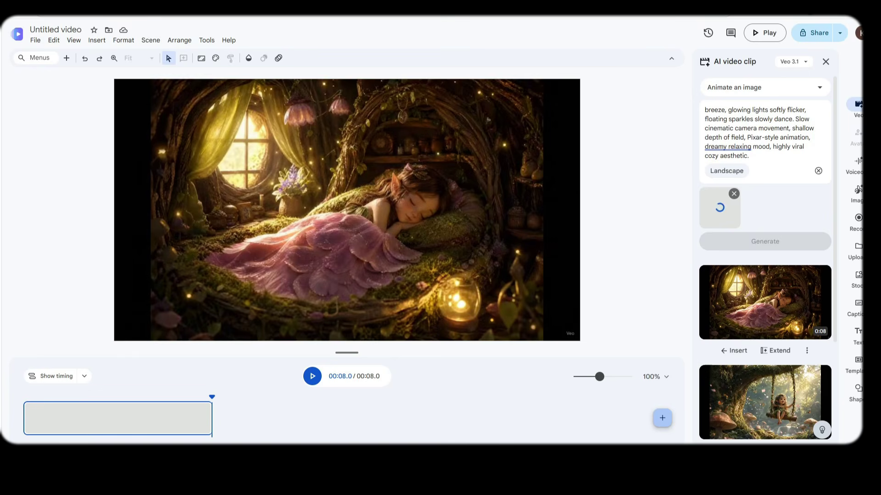
key("ctrl+a")
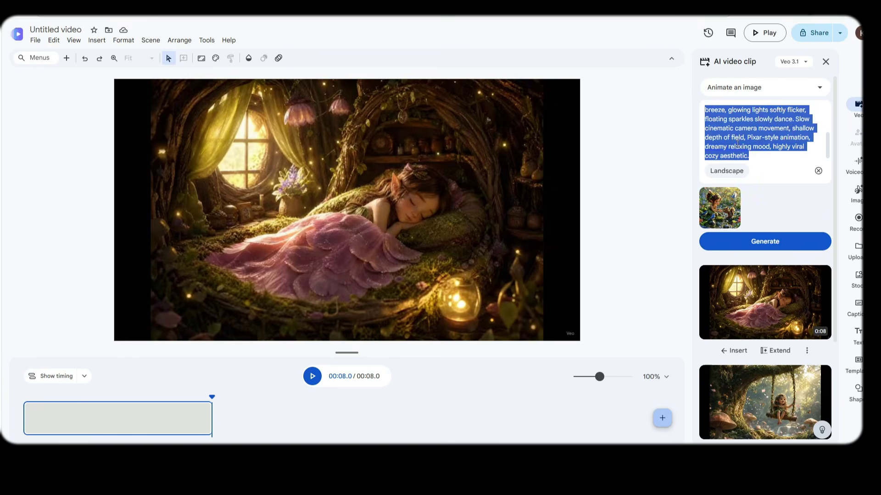
right_click(720, 146)
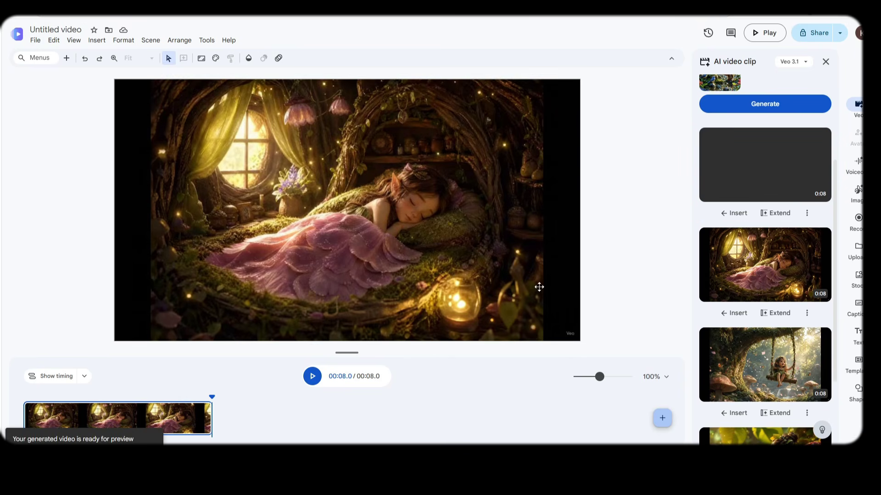
- Replace the sleeping clip in the scene with the generated squirrel-feeding clip and play it back
right_click(498, 158)
left_click(529, 200)
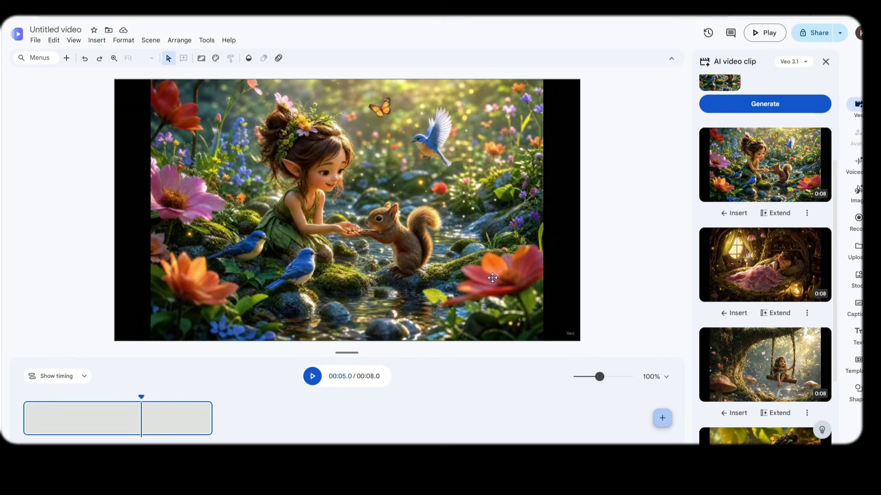
left_click(311, 378)
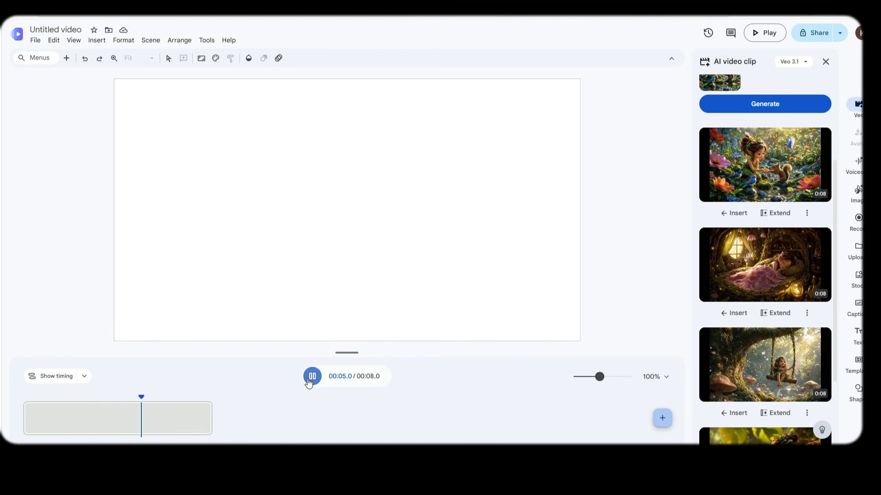